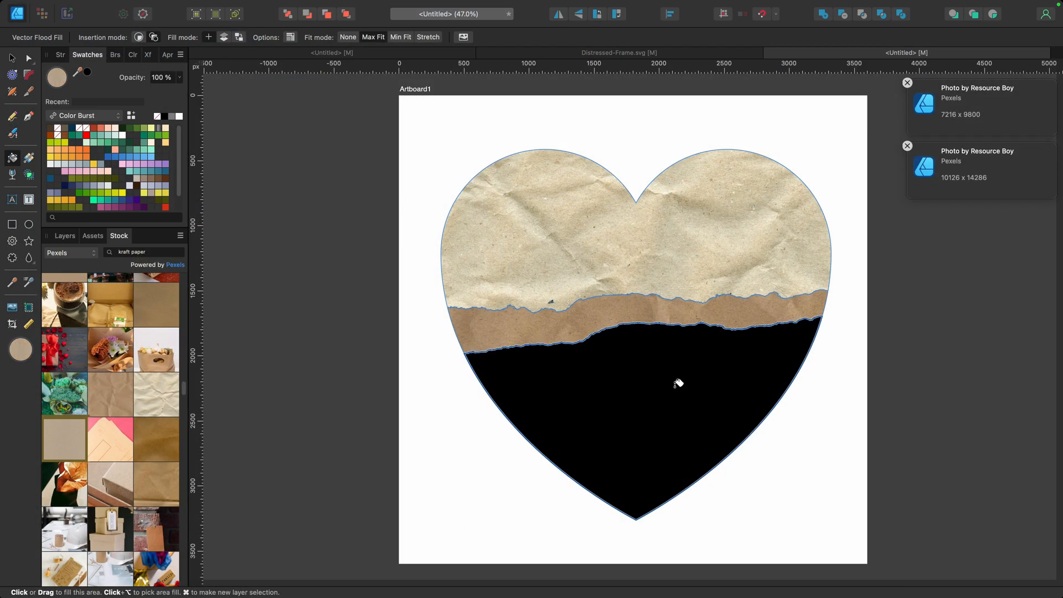
pyautogui.click(675, 380)
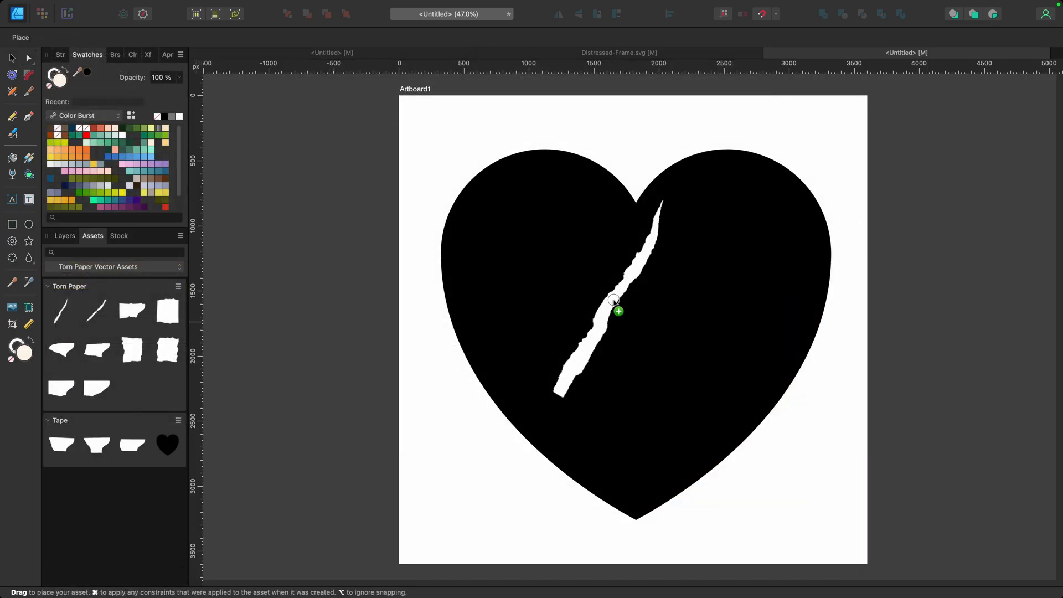
pyautogui.moveTo(591, 285); pyautogui.dragTo(614, 280)
pyautogui.moveTo(683, 283); pyautogui.dragTo(696, 295)
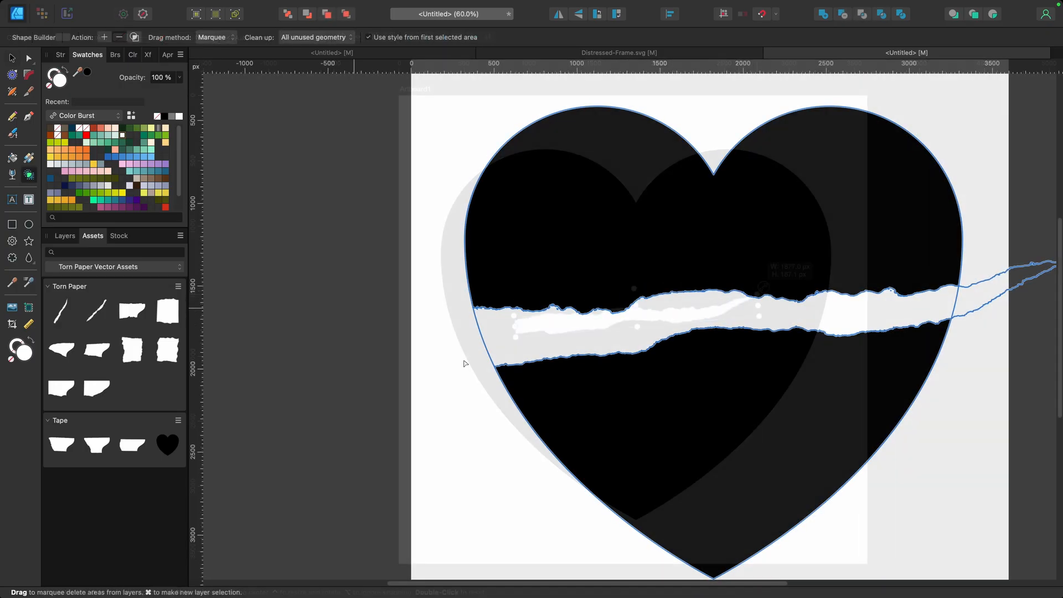
pyautogui.moveTo(1032, 229); pyautogui.dragTo(1035, 305)
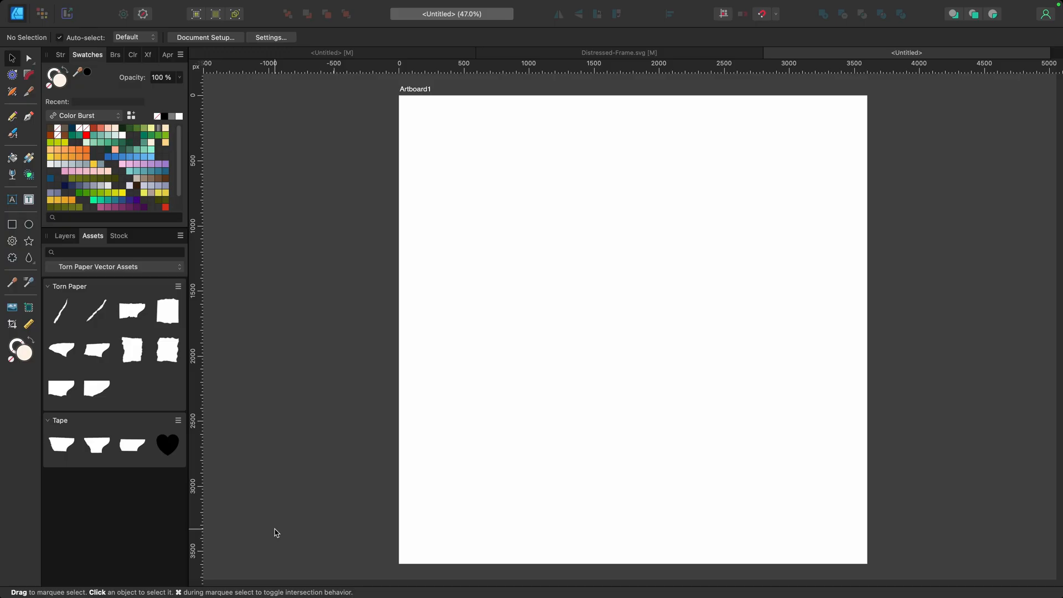
# Step: Place the black heart asset large and centred on the artboard, and lay a torn-paper strip across its middle, enlarged past both edges
pyautogui.moveTo(166, 446); pyautogui.dragTo(636, 336)
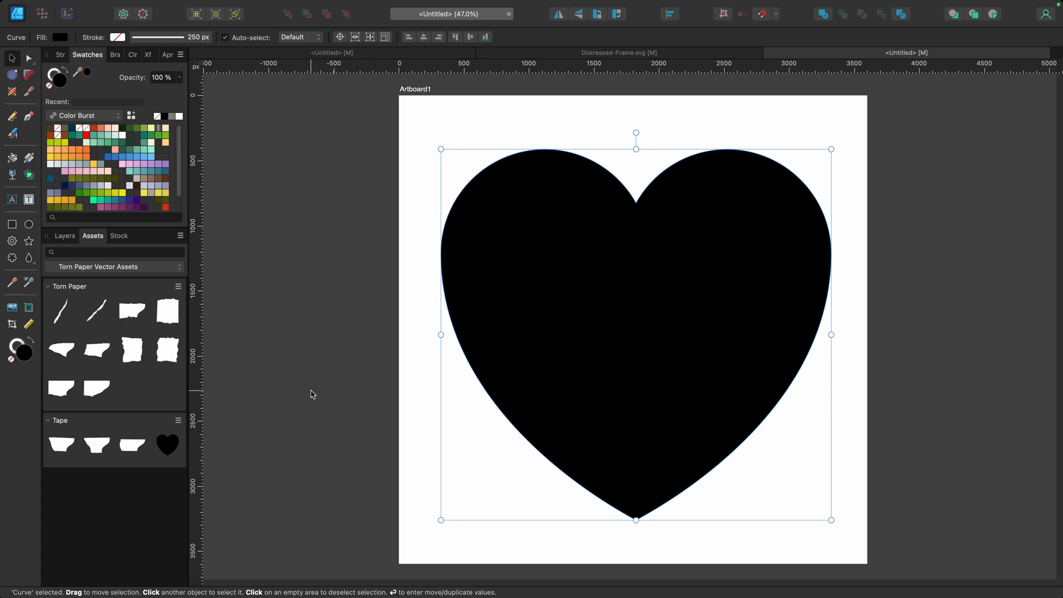
pyautogui.click(311, 394)
pyautogui.moveTo(96, 312); pyautogui.dragTo(640, 314)
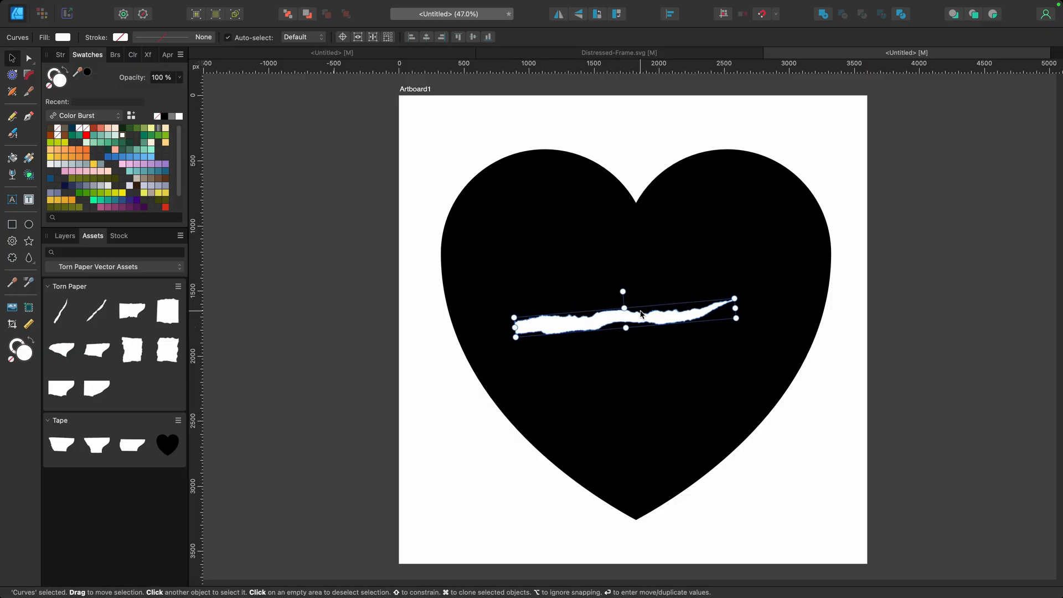
pyautogui.moveTo(734, 298); pyautogui.dragTo(624, 315)
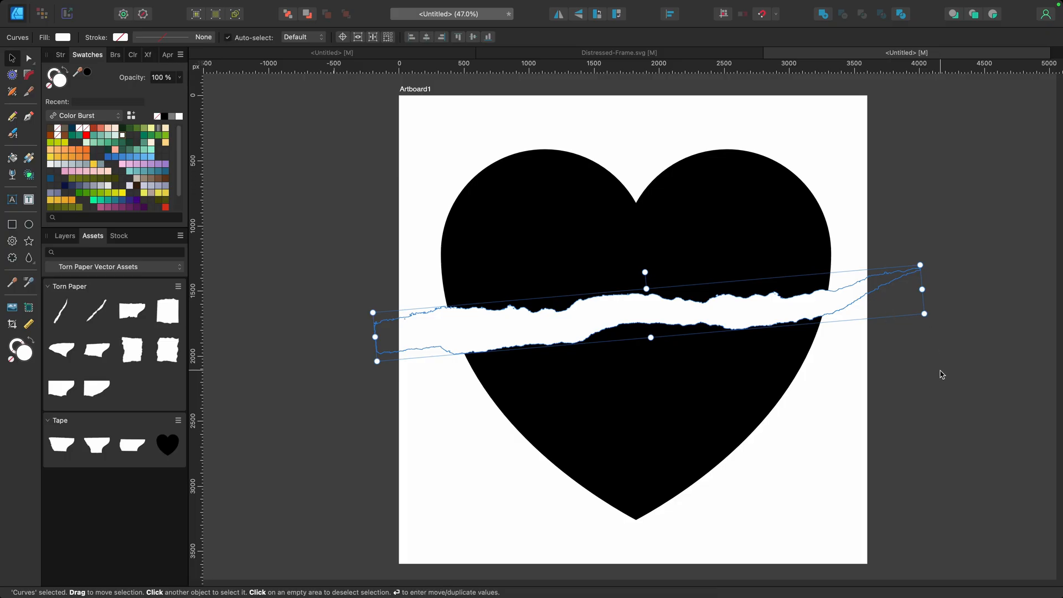
# Step: With the heart and torn strip selected, use Shape Builder in subtract mode to delete the strip ends and stray bits outside the heart
pyautogui.moveTo(352, 147); pyautogui.dragTo(924, 513)
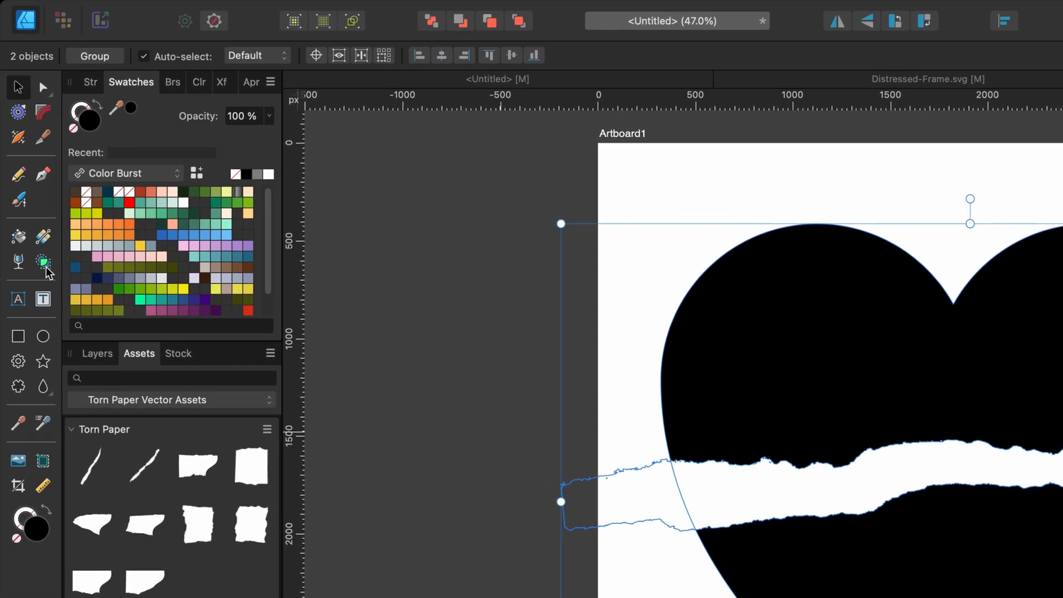
pyautogui.click(43, 263)
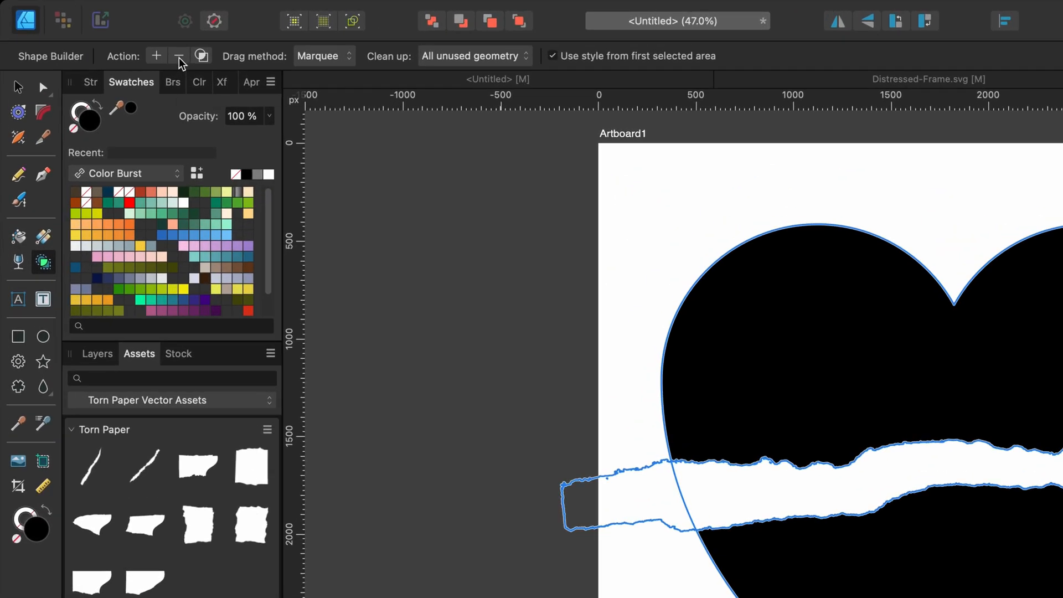
pyautogui.click(179, 58)
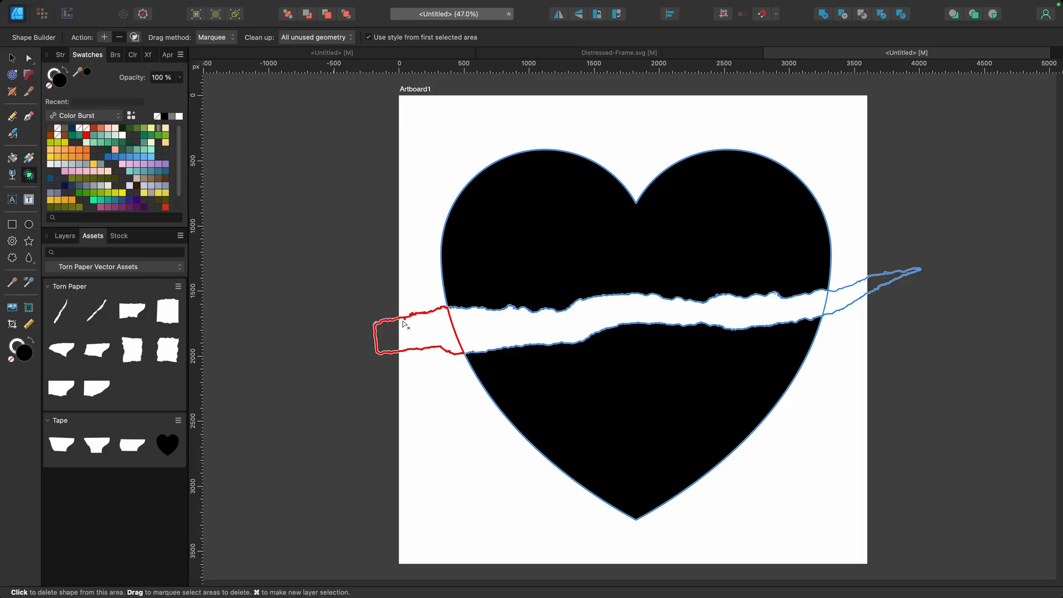
pyautogui.click(403, 321)
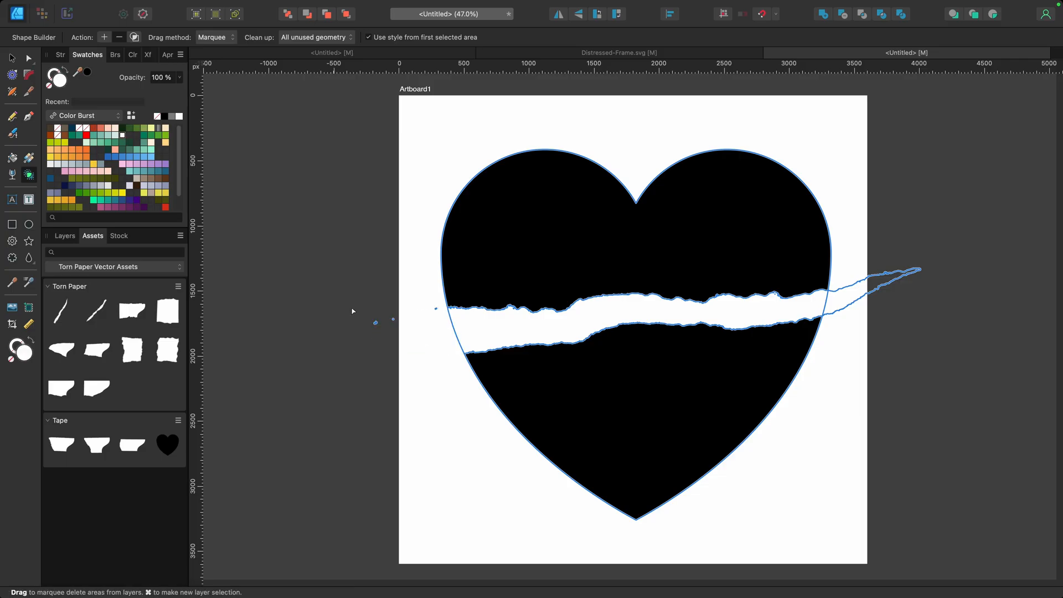
pyautogui.scroll(3, 353, 310)
pyautogui.moveTo(350, 296); pyautogui.dragTo(465, 363)
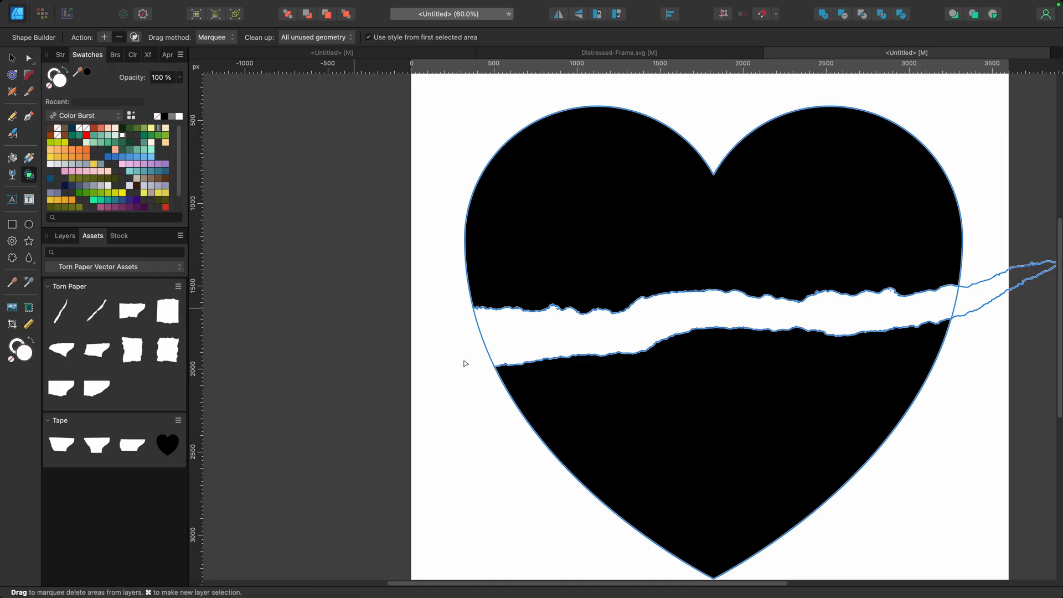
pyautogui.moveTo(1032, 228); pyautogui.dragTo(1033, 304)
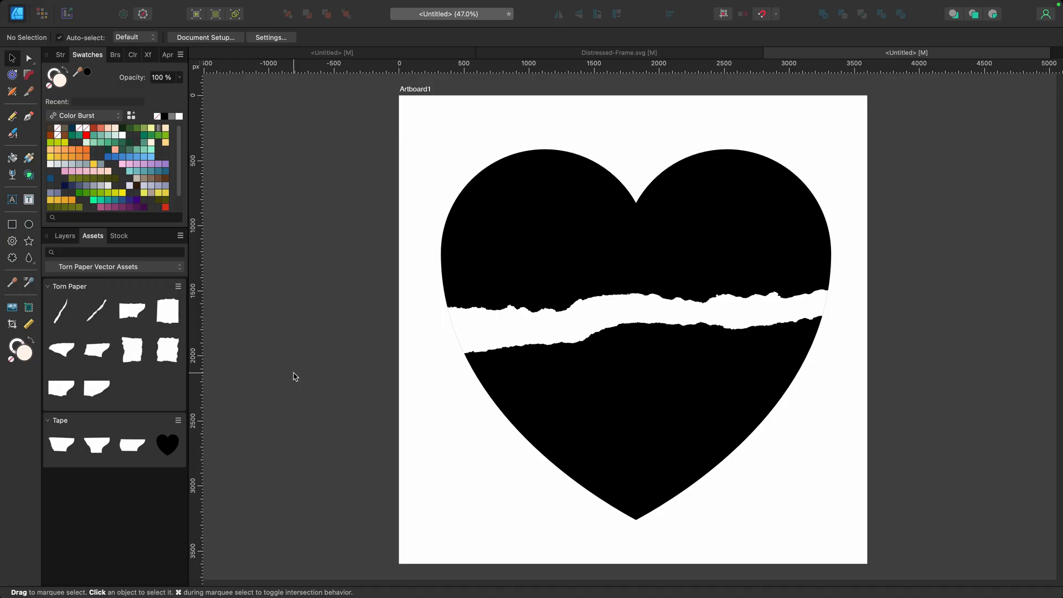
# Step: Select all heart pieces and use Vector Flood Fill to fill the upper piece with the crumpled beige kraft paper stock photo
pyautogui.moveTo(324, 140); pyautogui.dragTo(934, 533)
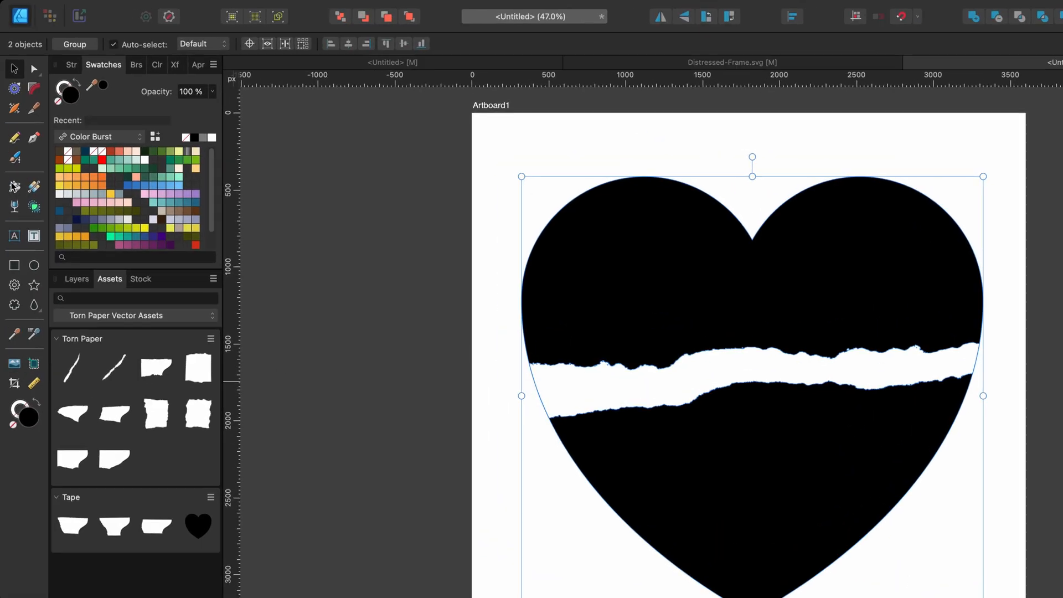
pyautogui.click(13, 158)
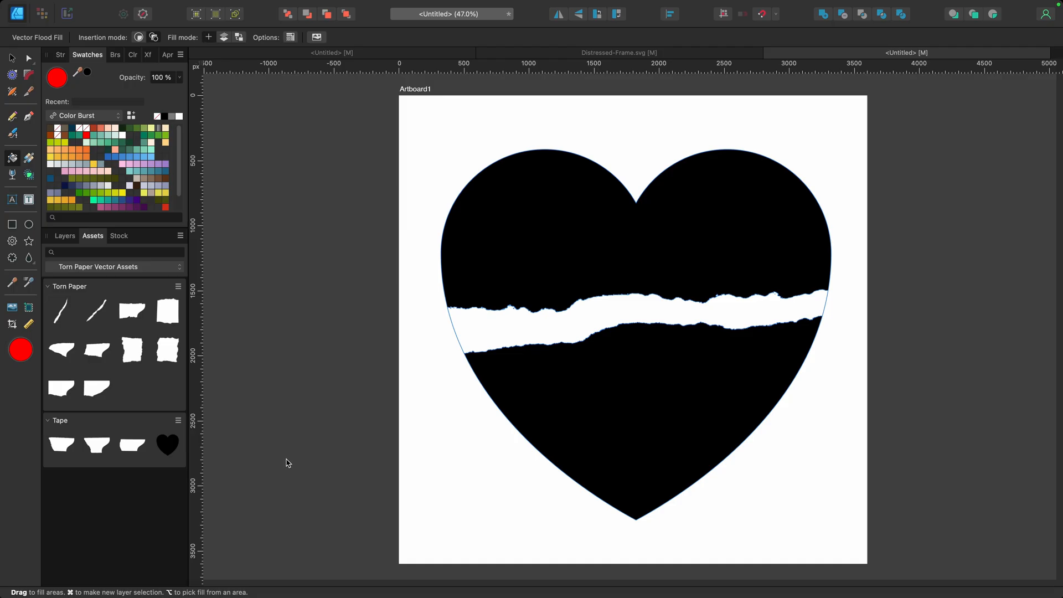
pyautogui.click(123, 236)
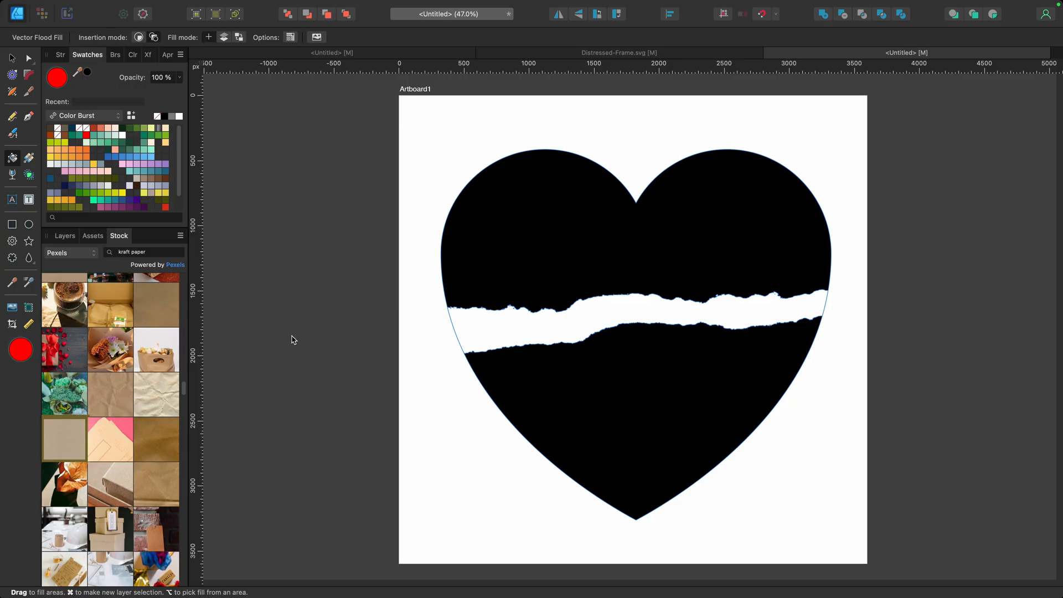
pyautogui.click(135, 397)
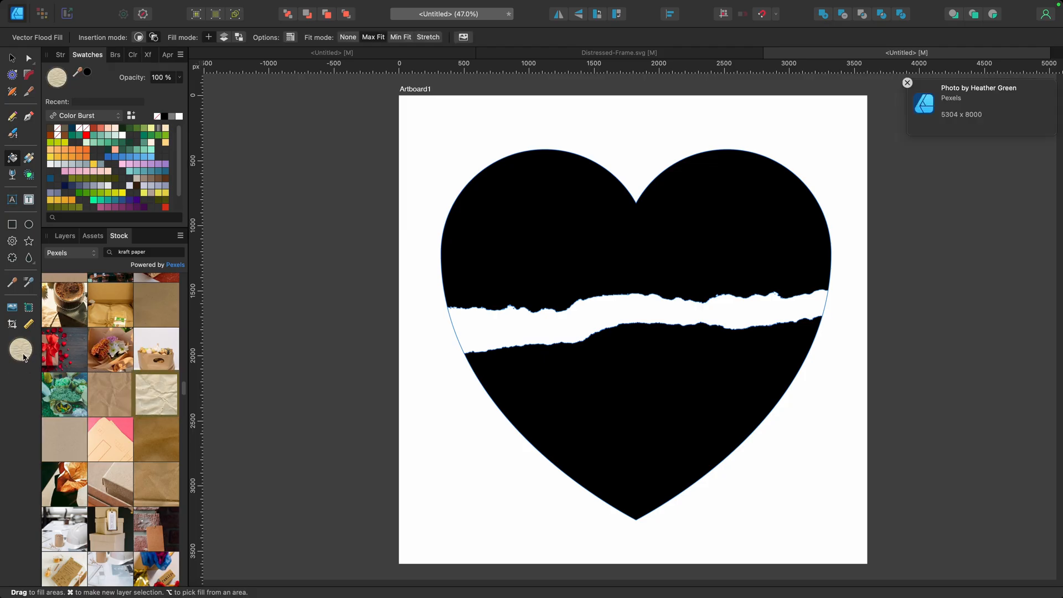
pyautogui.click(531, 260)
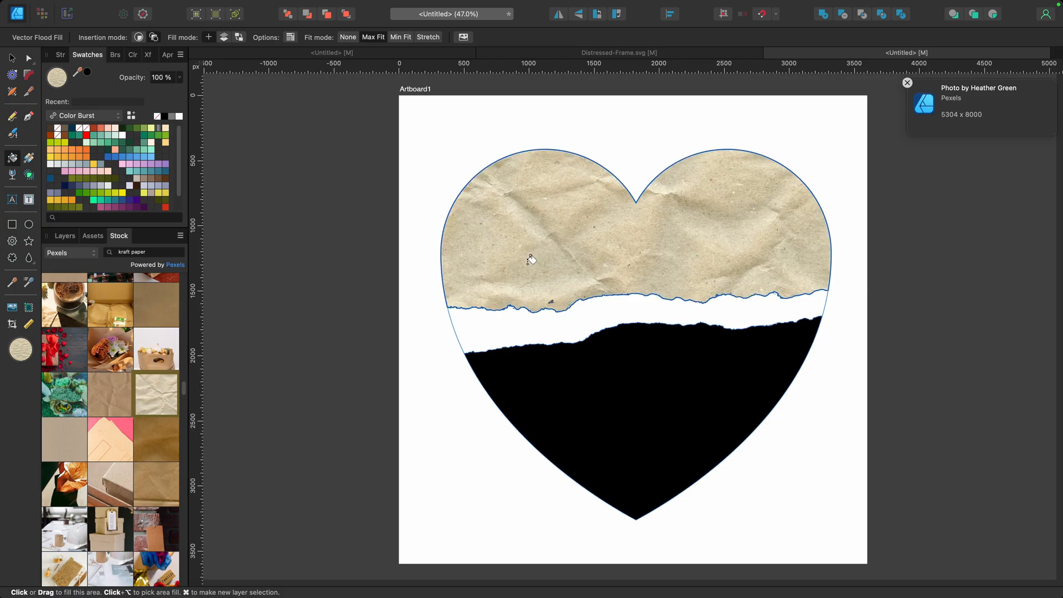
# Step: Fill the torn middle strip with the brown creased kraft paper photo and the lower heart piece with the plain grey-brown one, then deselect
pyautogui.click(112, 391)
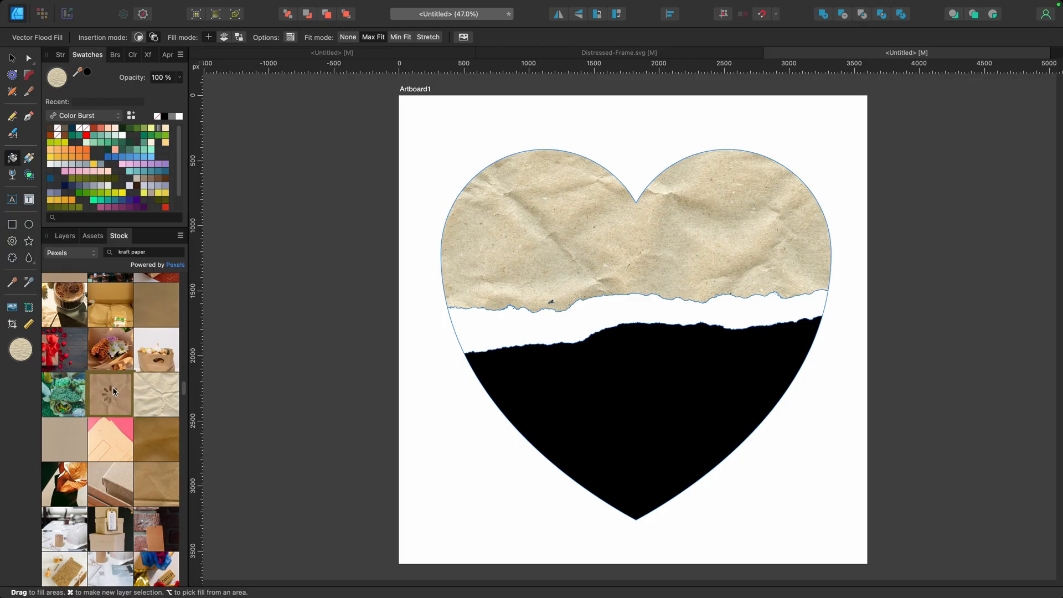
pyautogui.click(542, 318)
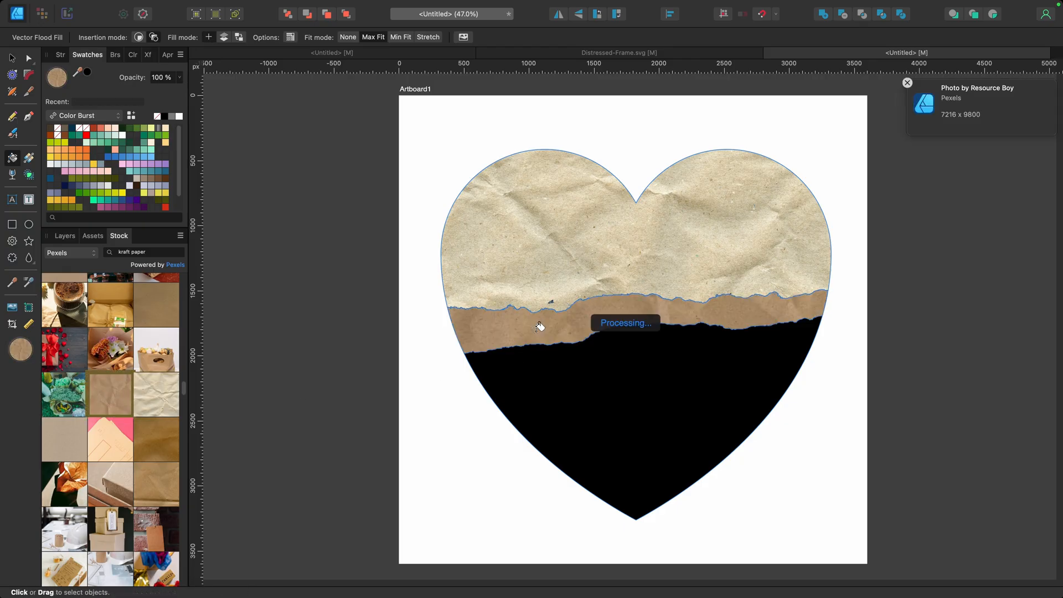
pyautogui.click(69, 443)
pyautogui.click(678, 383)
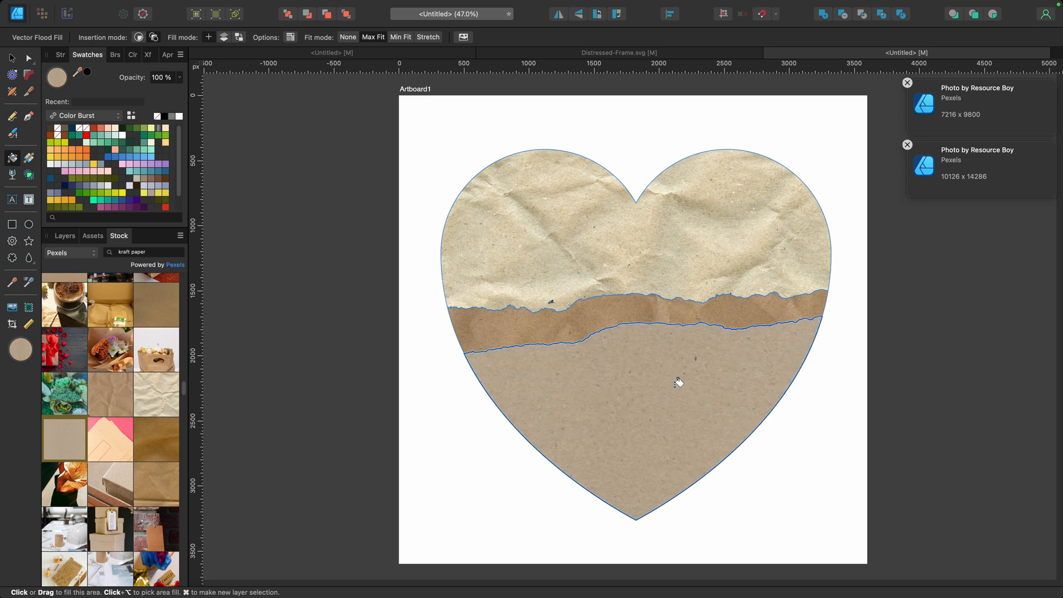
pyautogui.press('v')
pyautogui.click(437, 470)
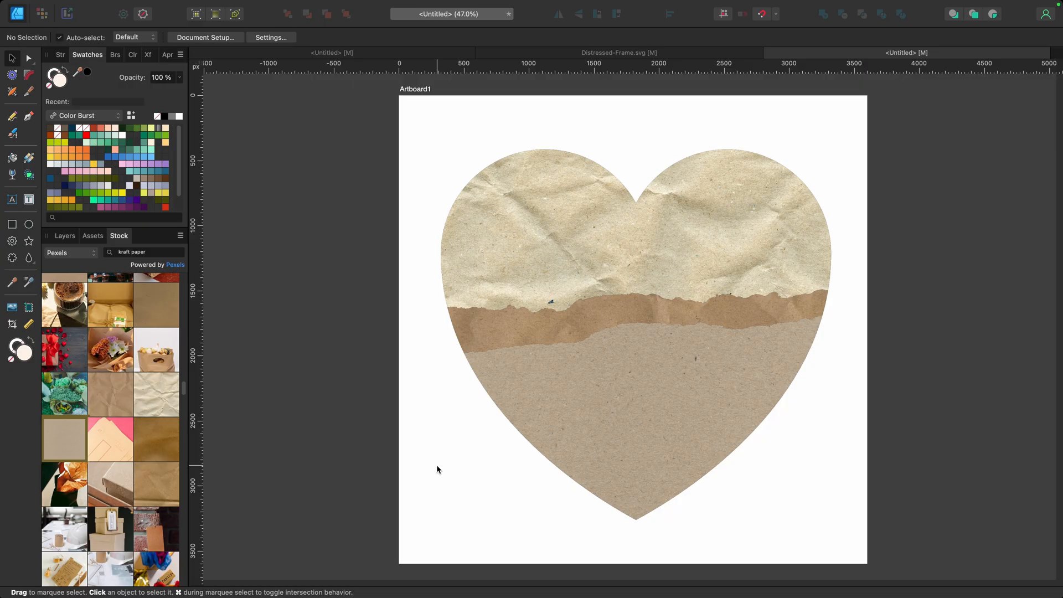
# Step: Remove the bottom black heart's stroke, offset it outward with a 104 px contour using miter joins, and bake its appearance
pyautogui.press('F7')
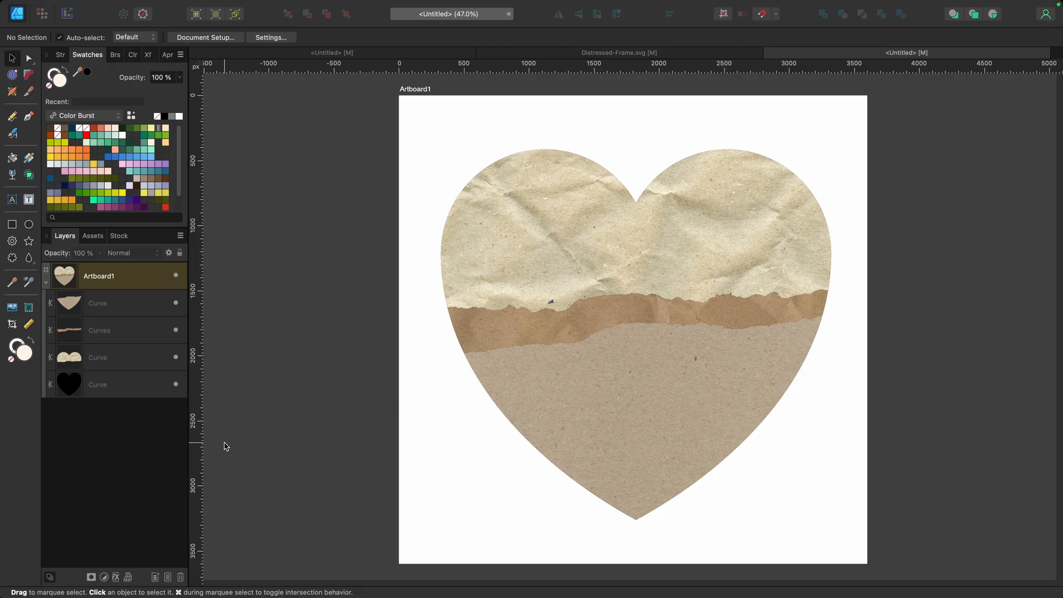
pyautogui.click(114, 392)
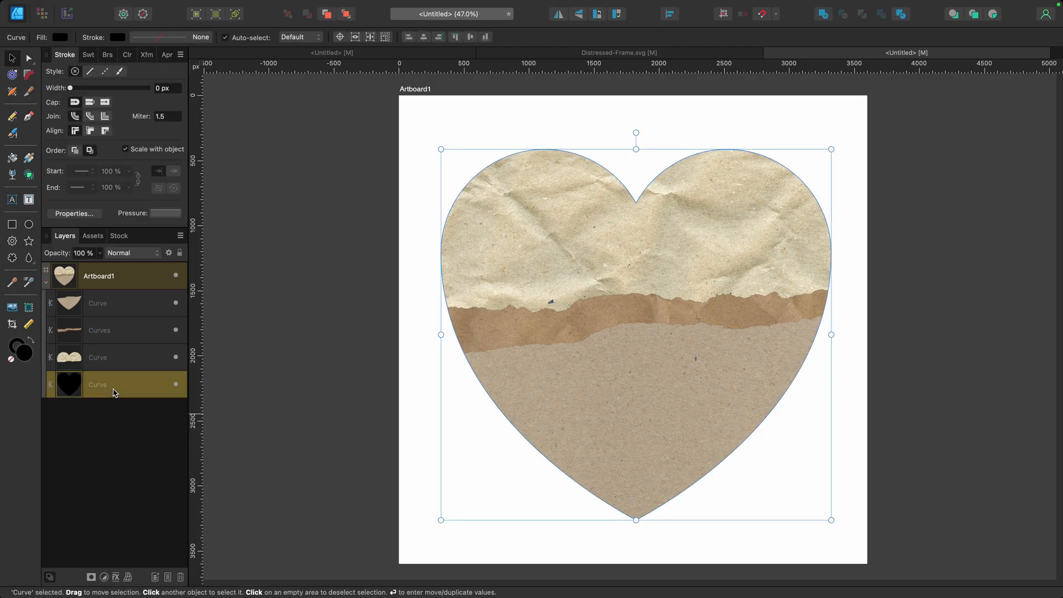
pyautogui.click(10, 359)
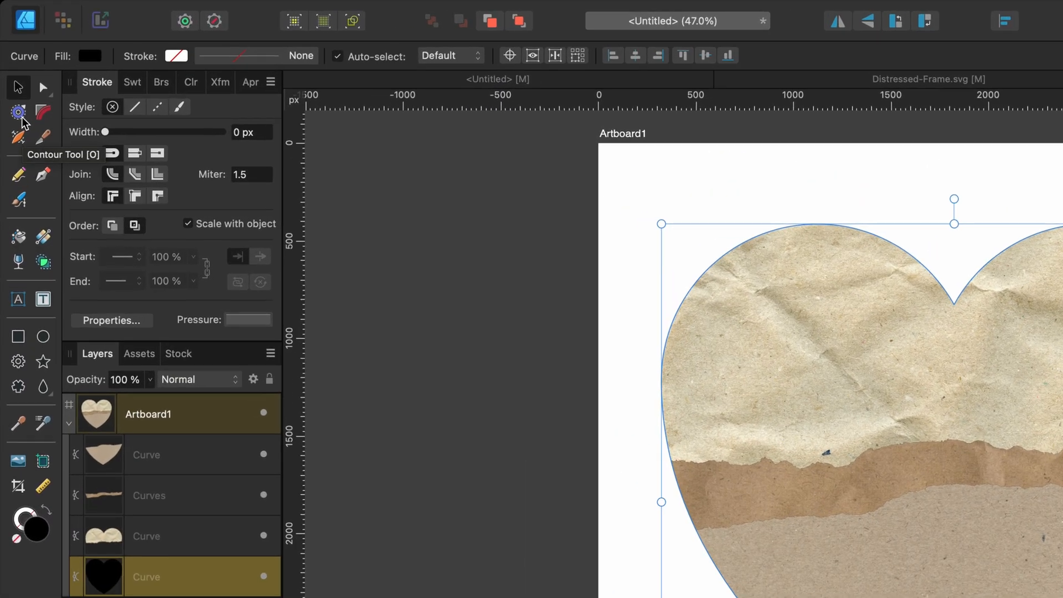
pyautogui.click(13, 76)
pyautogui.moveTo(419, 197); pyautogui.dragTo(432, 195)
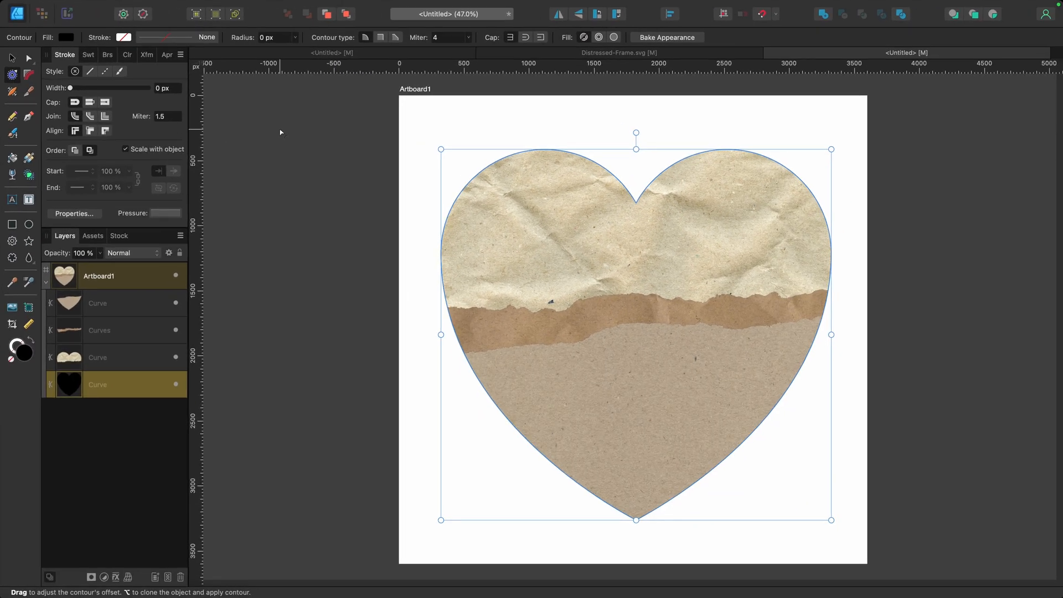
pyautogui.moveTo(287, 131); pyautogui.dragTo(293, 131)
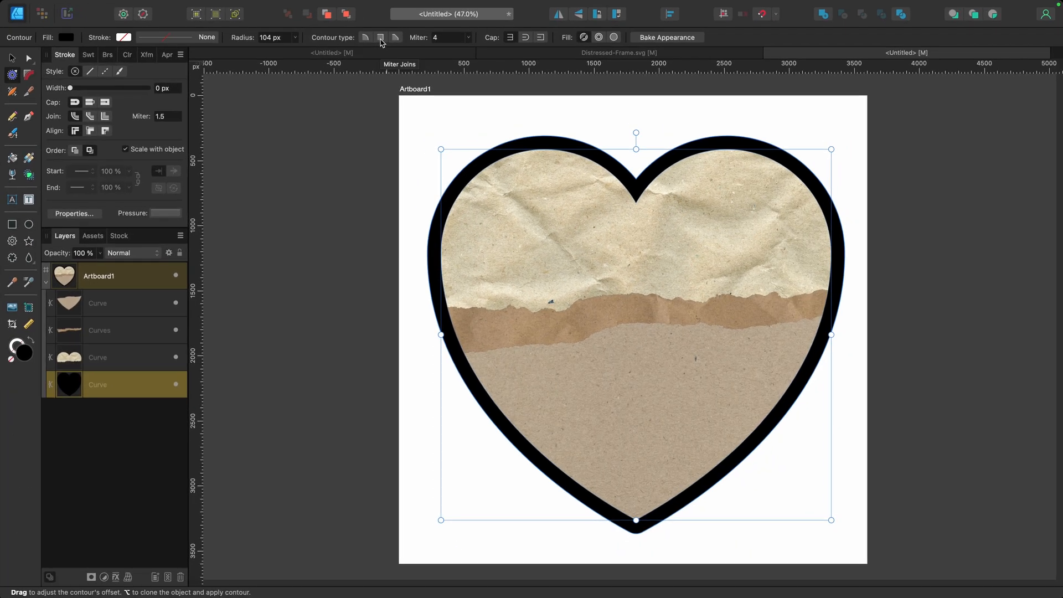
pyautogui.click(570, 57)
pyautogui.click(645, 39)
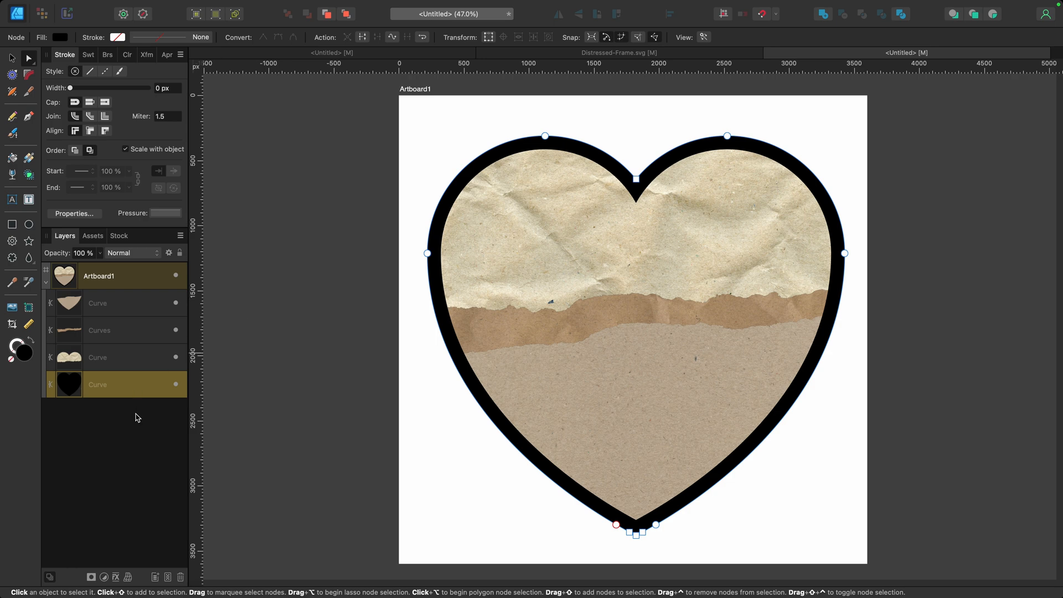
# Step: Duplicate the enlarged black heart, hide the lower copy and rename it "Straight outline"
pyautogui.press('super+j')
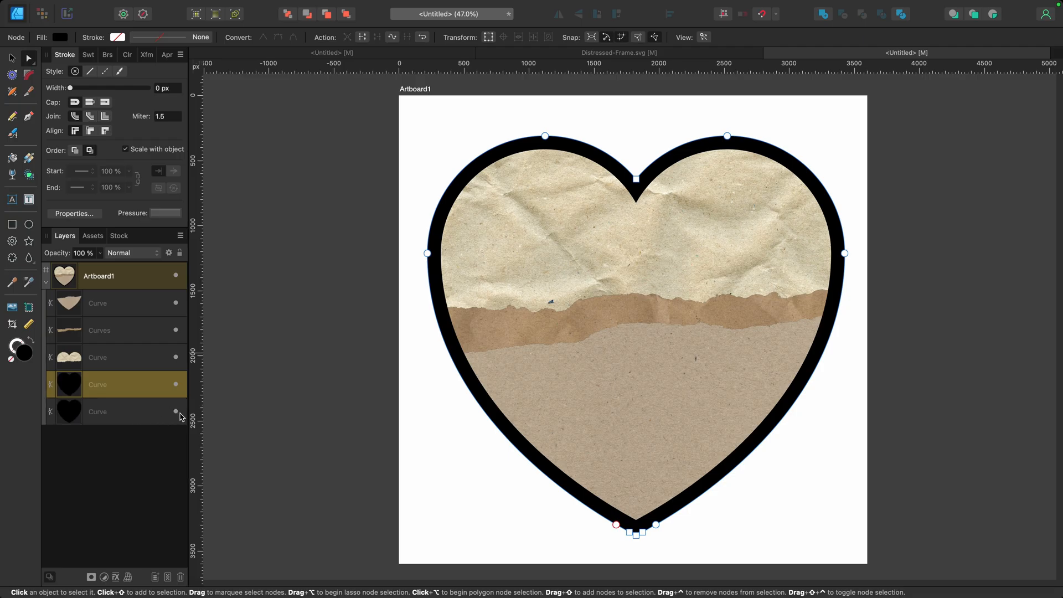
pyautogui.doubleClick(101, 413)
pyautogui.write('Stra')
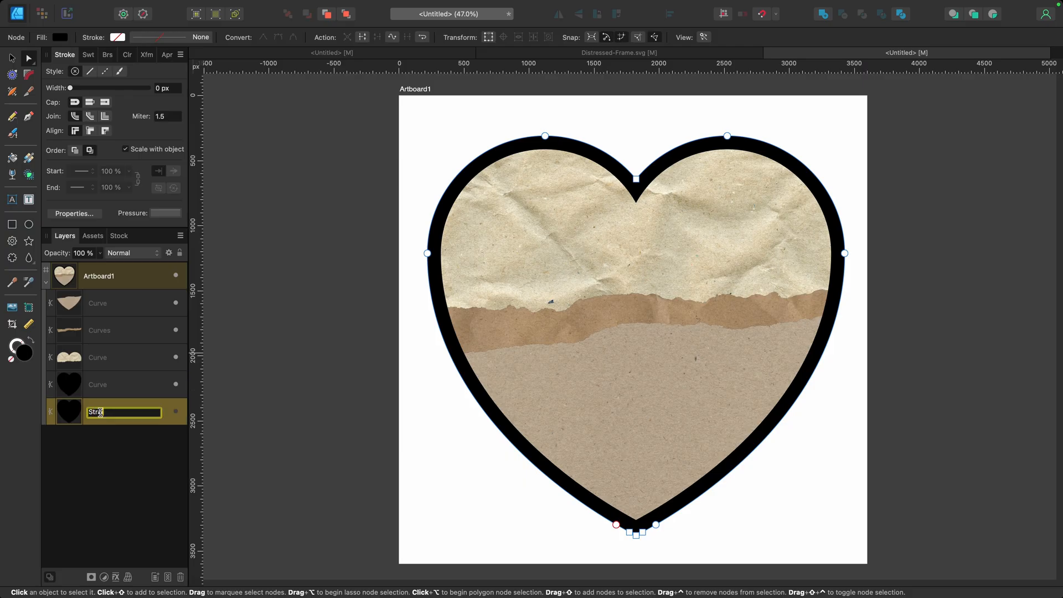
pyautogui.write('ight outline')
pyautogui.press('Return')
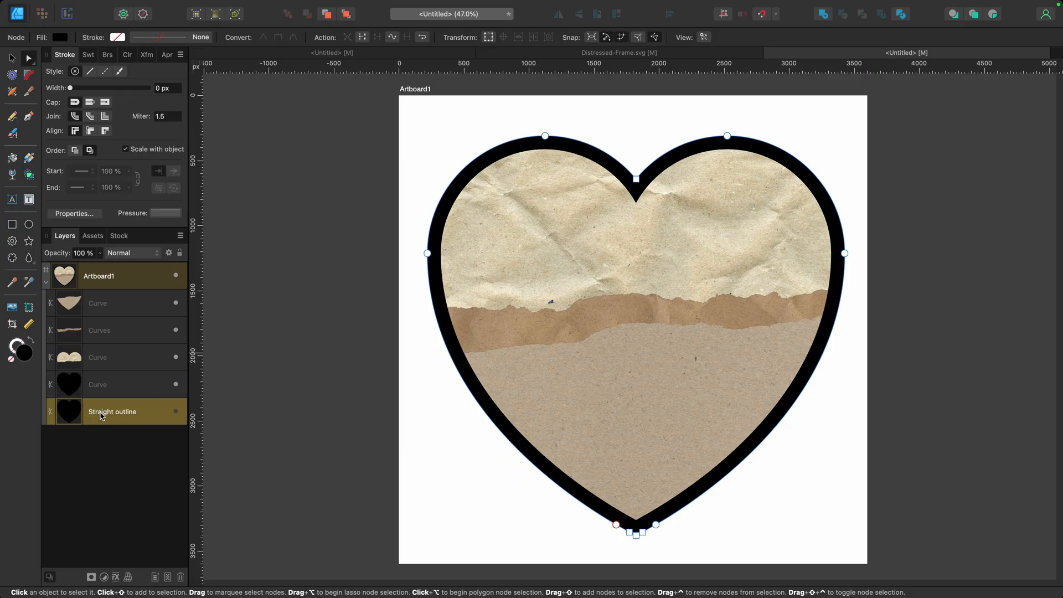
# Step: Rename the upper black heart layer "Scalloped"
pyautogui.doubleClick(106, 386)
pyautogui.write('Scalloped')
pyautogui.press('Return')
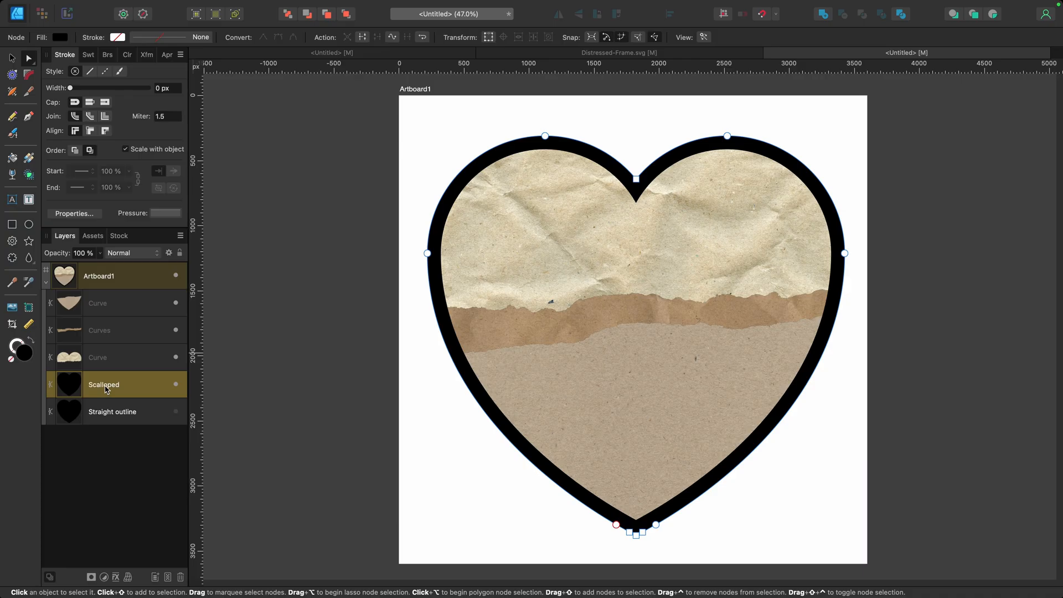
# Step: Give the Scalloped heart a 250 px dashed black stroke with dash length 0 and gap 0.6
pyautogui.click(105, 72)
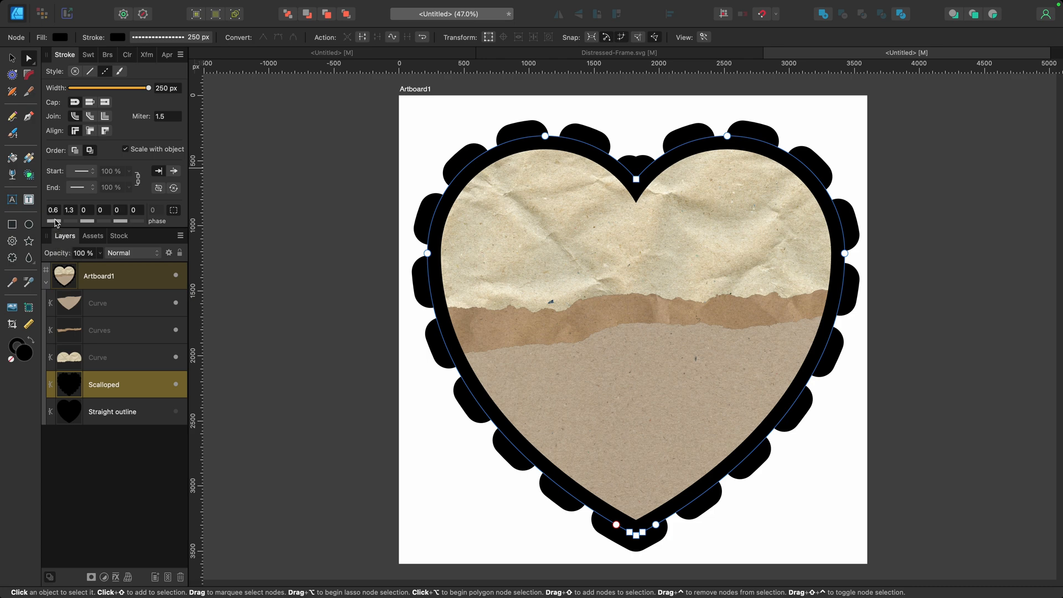
pyautogui.moveTo(56, 223); pyautogui.dragTo(23, 213)
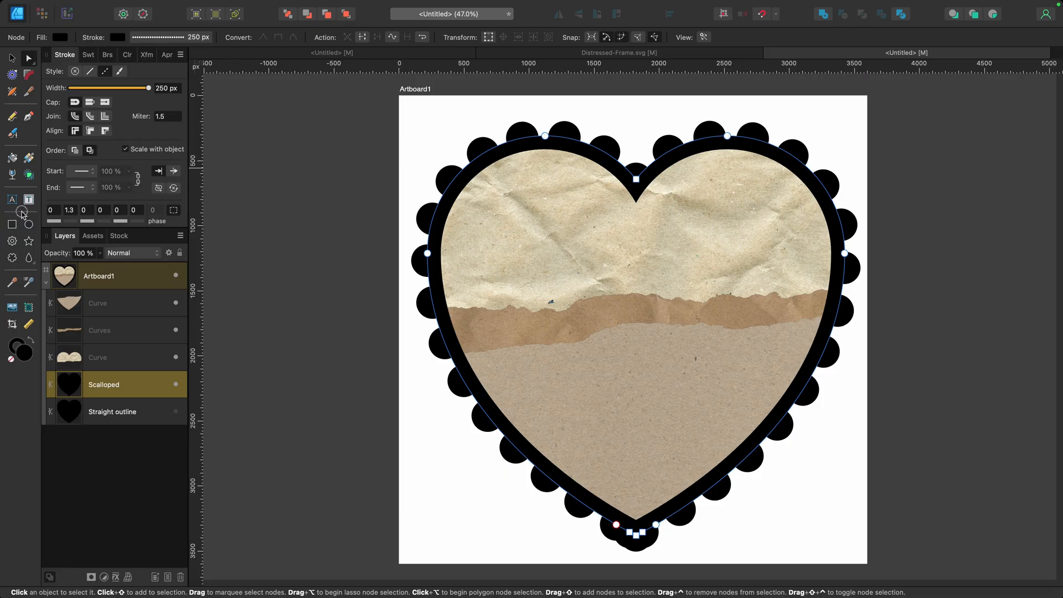
pyautogui.moveTo(68, 223); pyautogui.dragTo(60, 218)
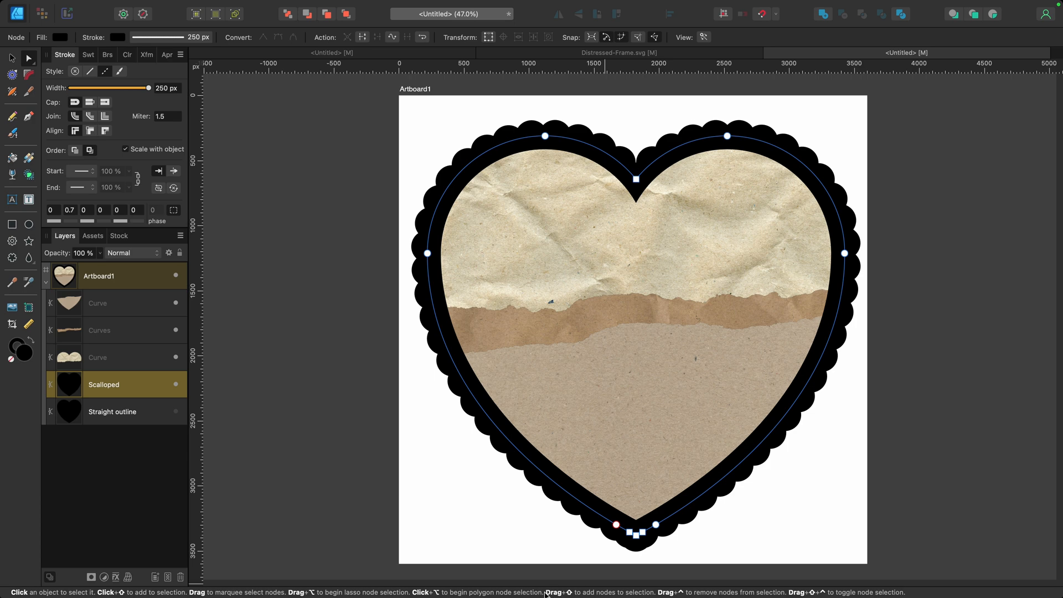
pyautogui.doubleClick(69, 209)
pyautogui.press('BackSpace')
pyautogui.write('0.6')
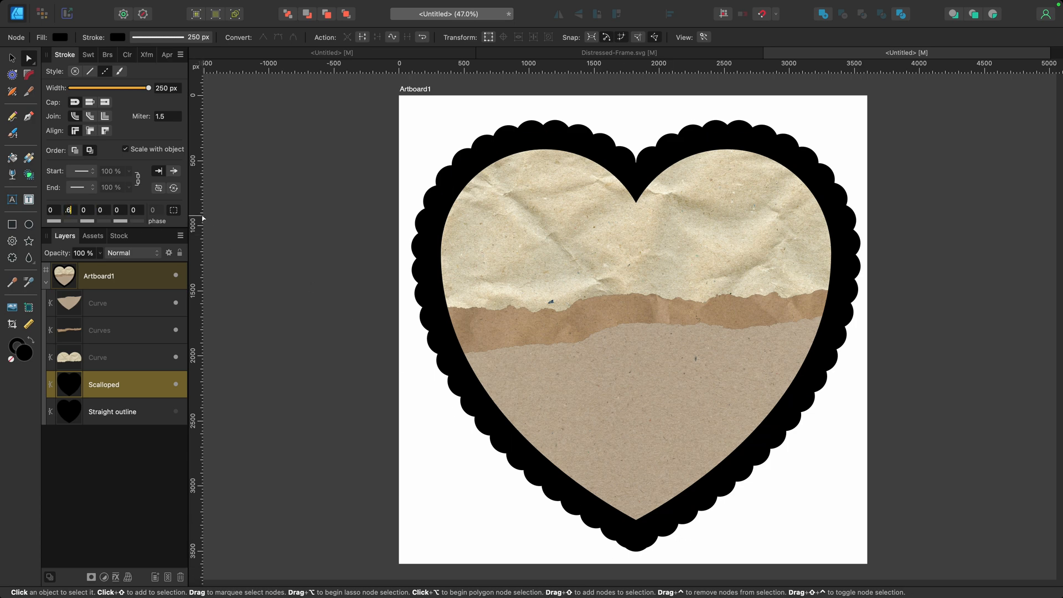
# Step: Compare the Scalloped heart's dashed edge with the balanced dash pattern turned off and back on, and deselect the heart
pyautogui.press('Tab')
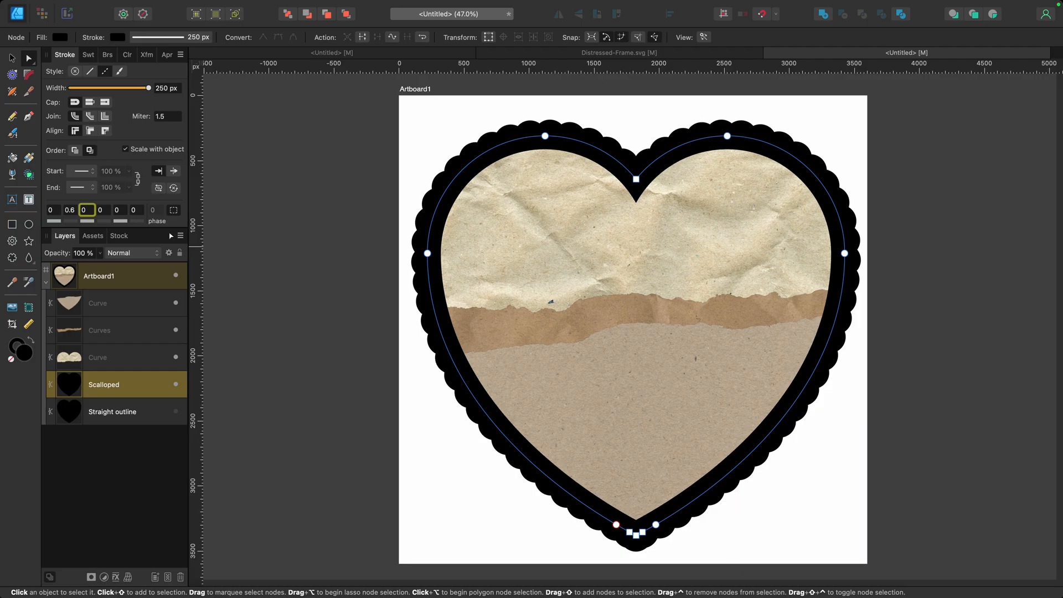
pyautogui.click(173, 210)
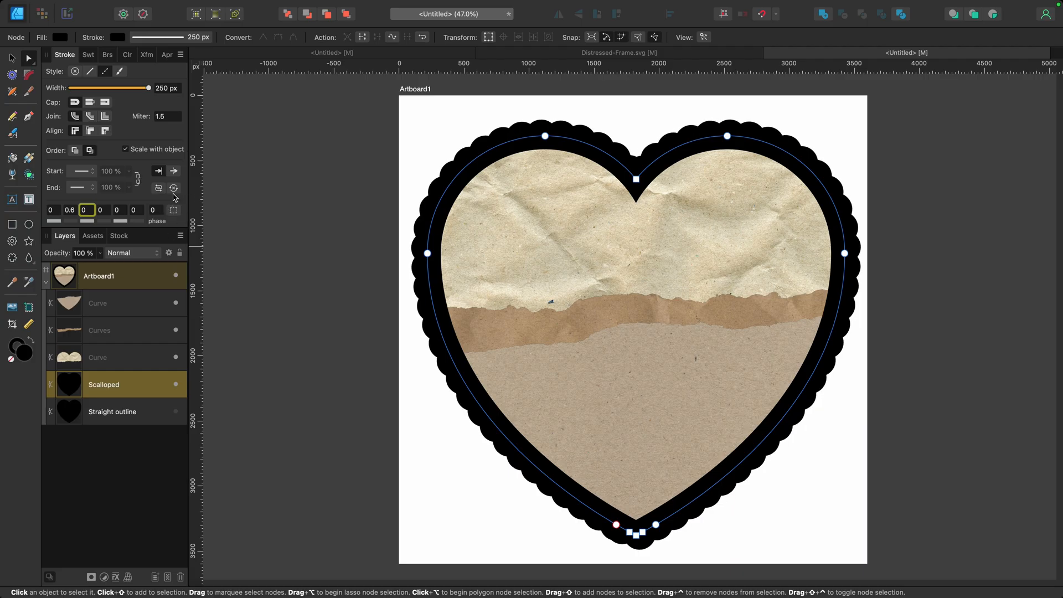
pyautogui.click(174, 211)
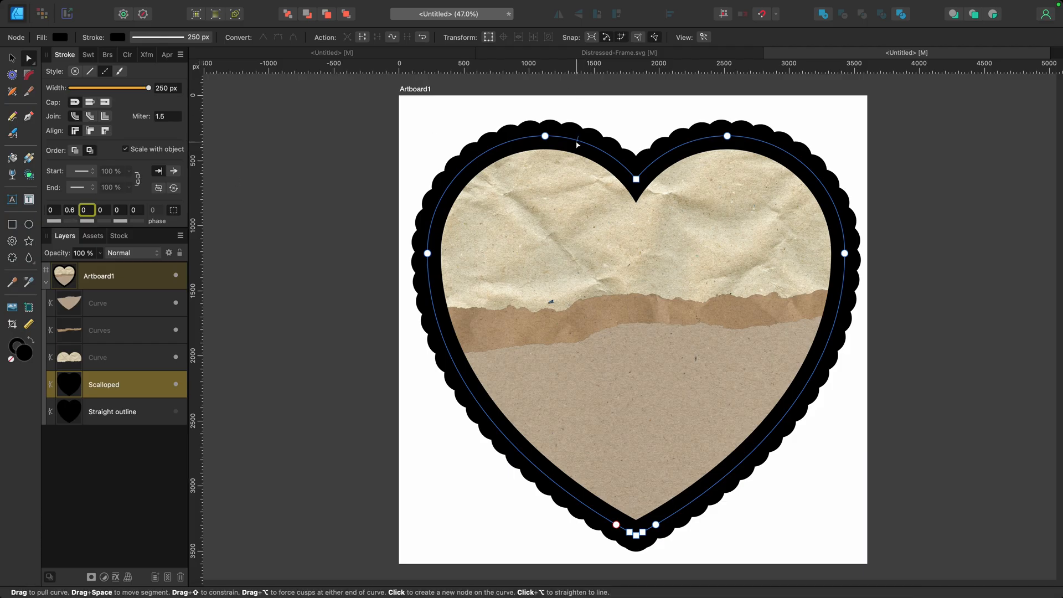
pyautogui.click(447, 126)
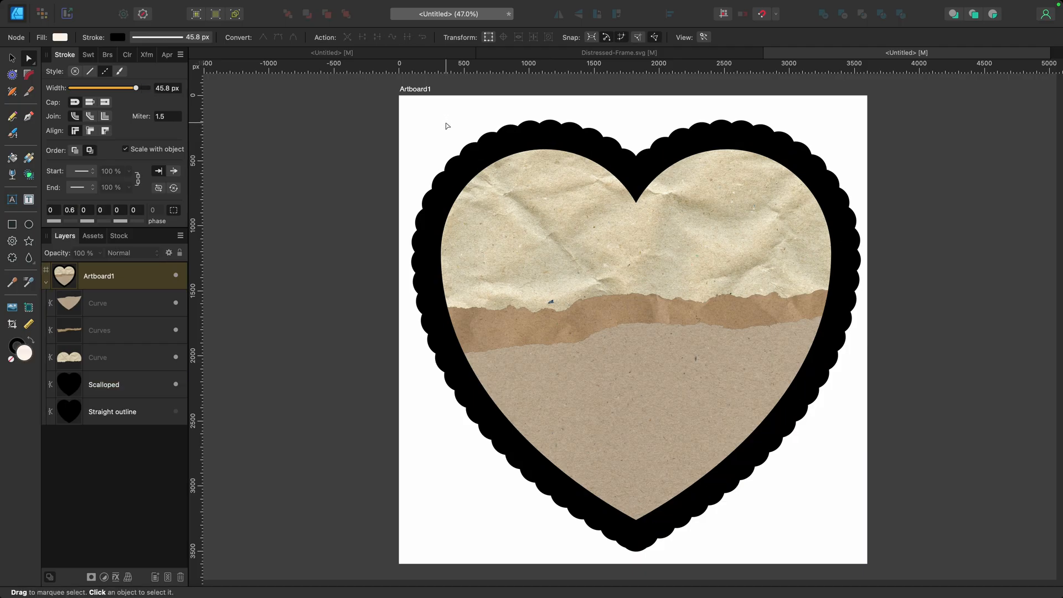
# Step: Make the Straight outline layer visible again and rename the three paper texture layers Bottom, Middle and Top
pyautogui.click(175, 411)
pyautogui.click(118, 6)
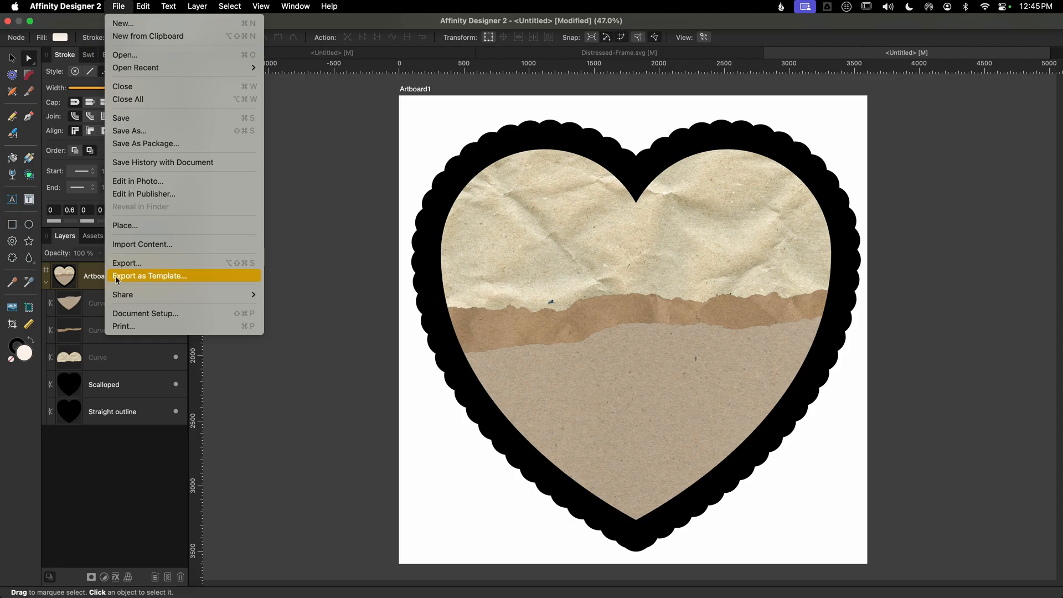
pyautogui.click(297, 280)
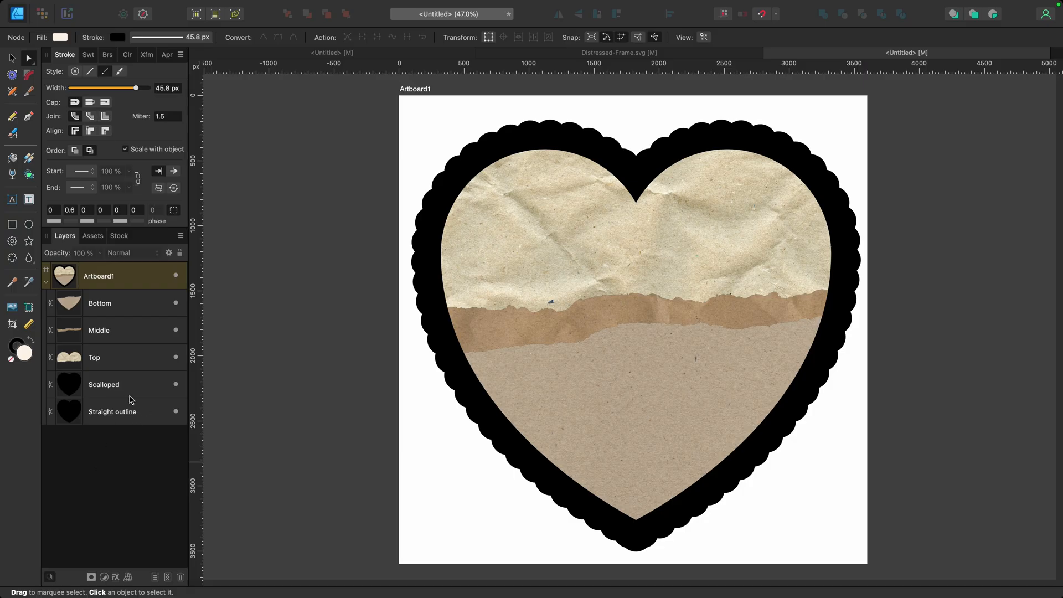
# Step: Switch to Canva and examine the layer stack of the black scalloped heart design on page 3
pyautogui.moveTo(427, 588)
pyautogui.click(337, 590)
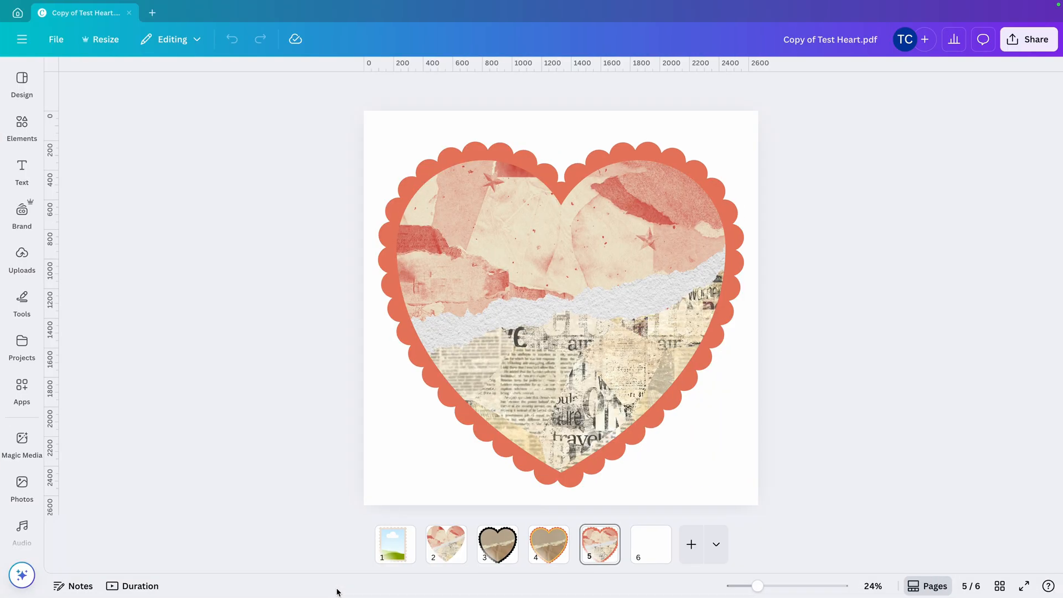
pyautogui.click(494, 549)
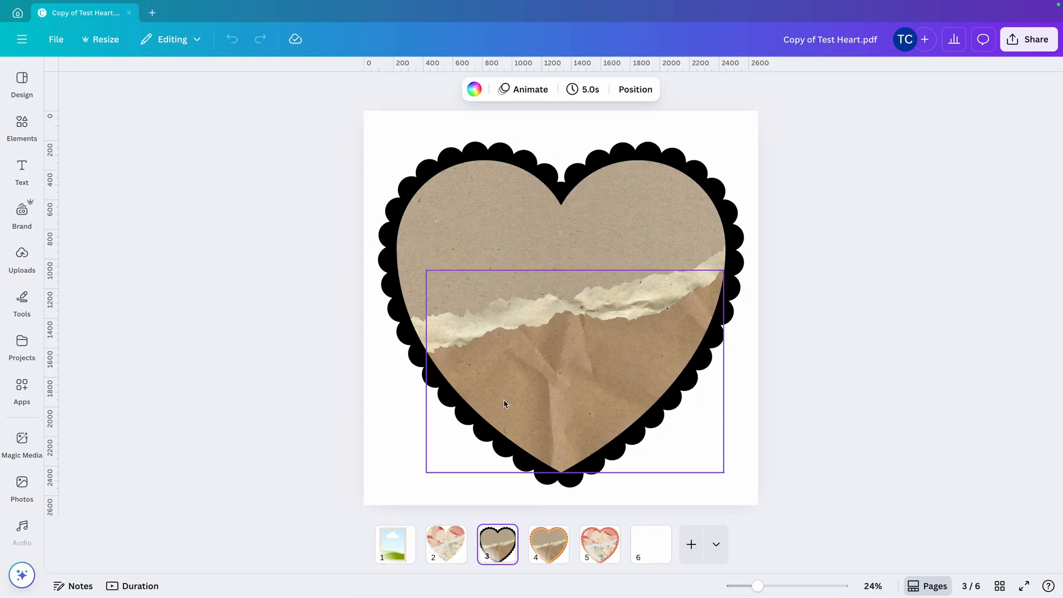
pyautogui.click(616, 96)
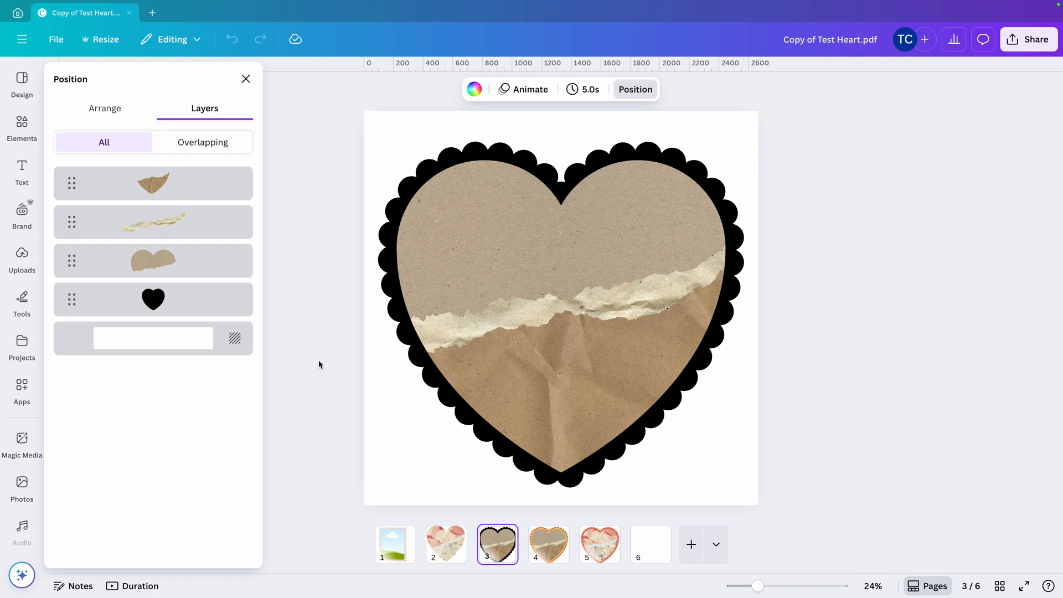
# Step: Examine the layer stack on page 4 and the separate color swatches of its combined scalloped and straight outline
pyautogui.click(547, 542)
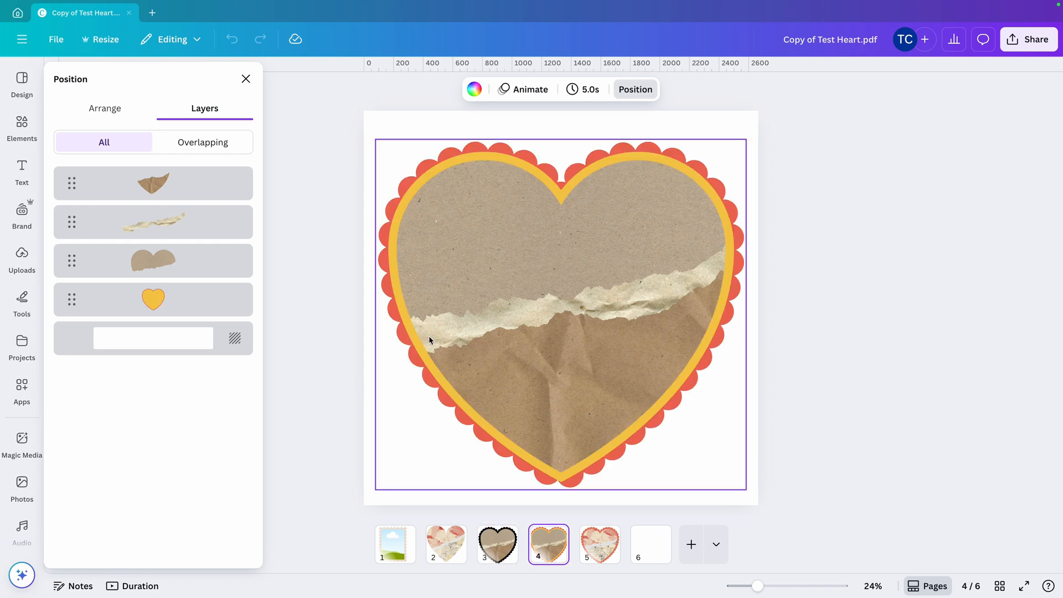
pyautogui.click(176, 307)
pyautogui.click(513, 90)
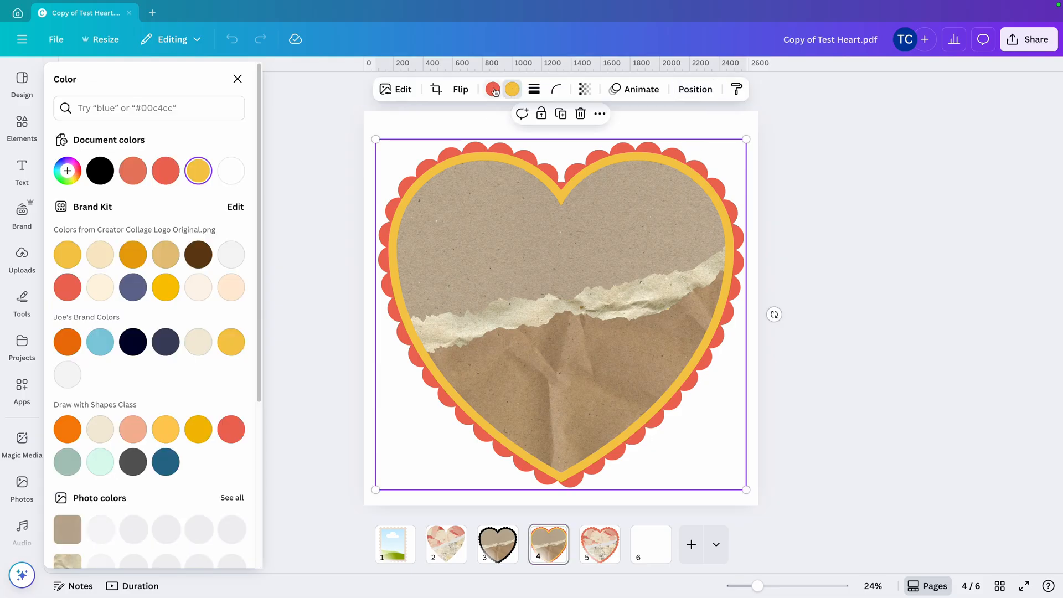
pyautogui.click(493, 89)
pyautogui.click(513, 89)
pyautogui.click(494, 91)
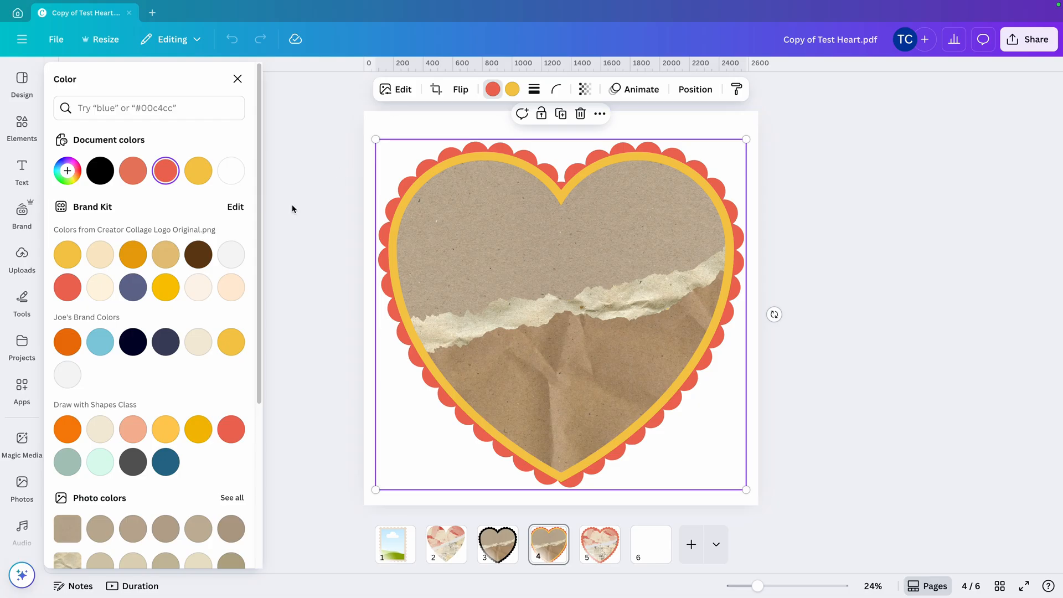
pyautogui.press('Escape')
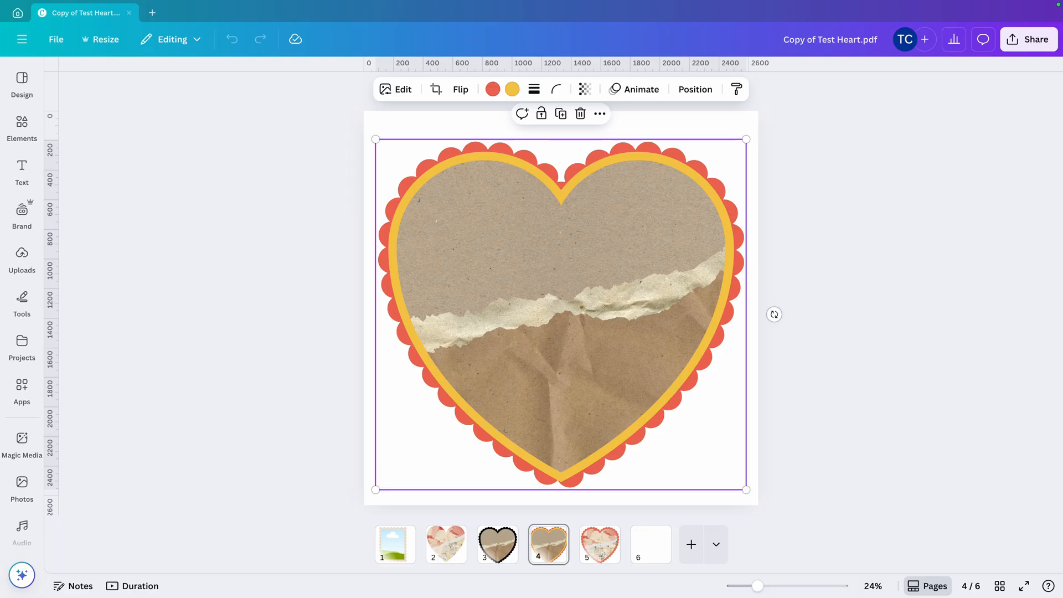
# Step: Switch to Affinity Designer and move the Scalloped layer above the Top layer
pyautogui.click(198, 578)
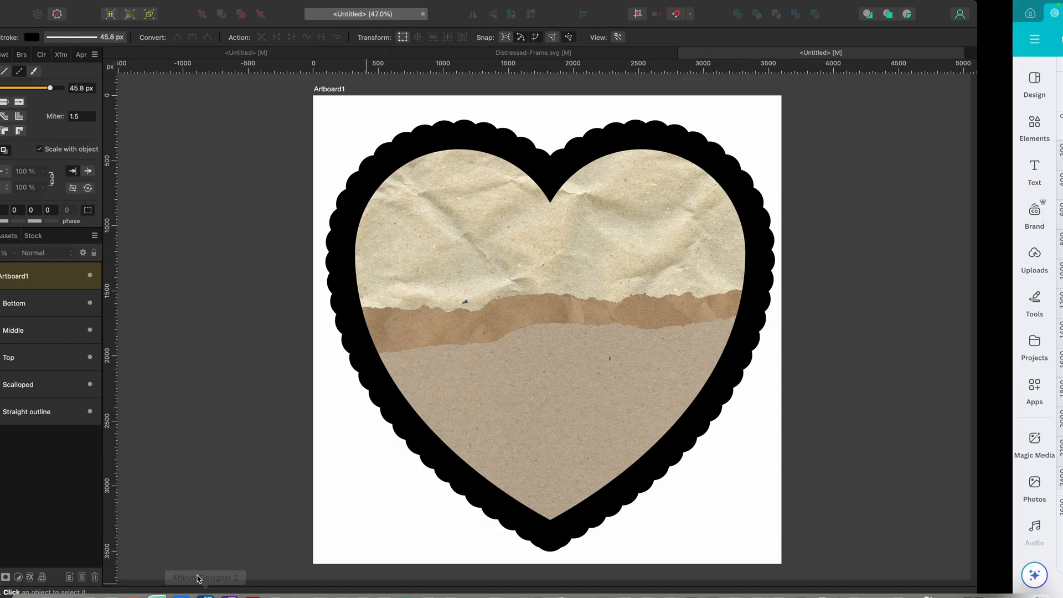
pyautogui.moveTo(114, 382); pyautogui.dragTo(112, 347)
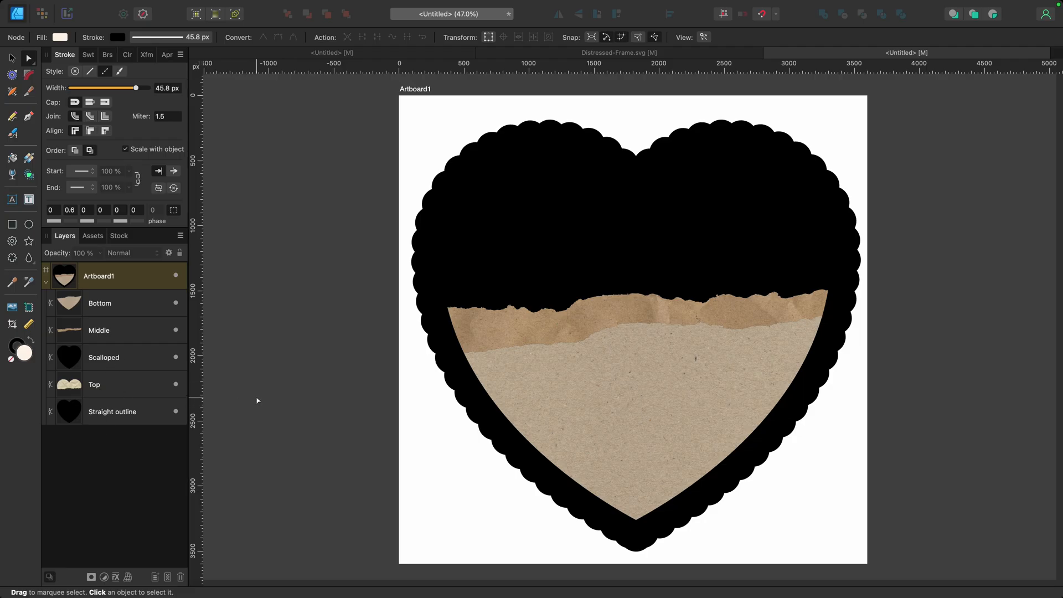
# Step: Export Artboard1 as a PDF with the PDF (digital - high quality) preset
pyautogui.click(118, 6)
pyautogui.click(140, 264)
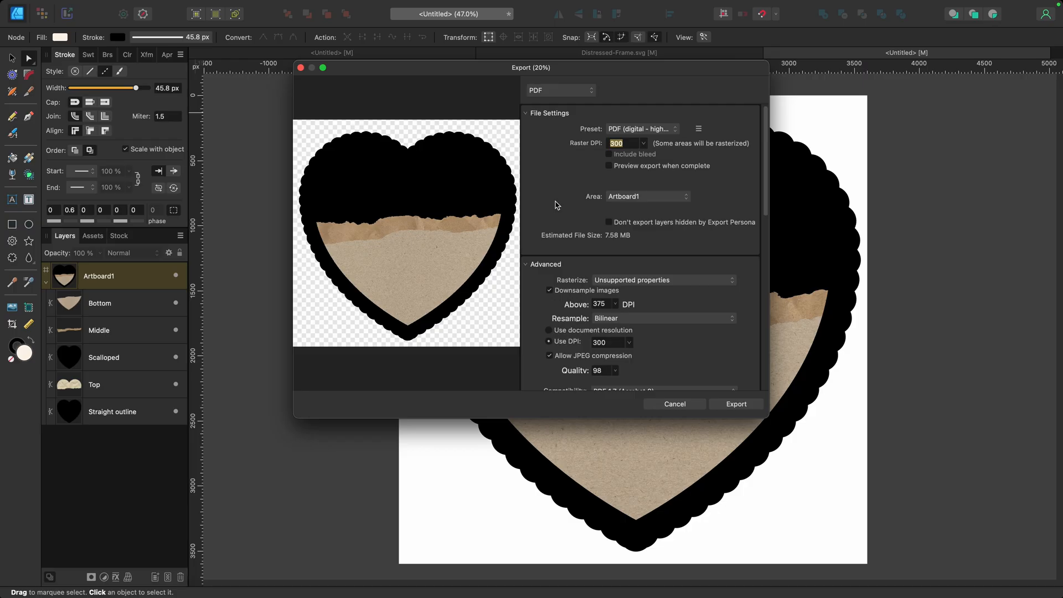
pyautogui.click(654, 128)
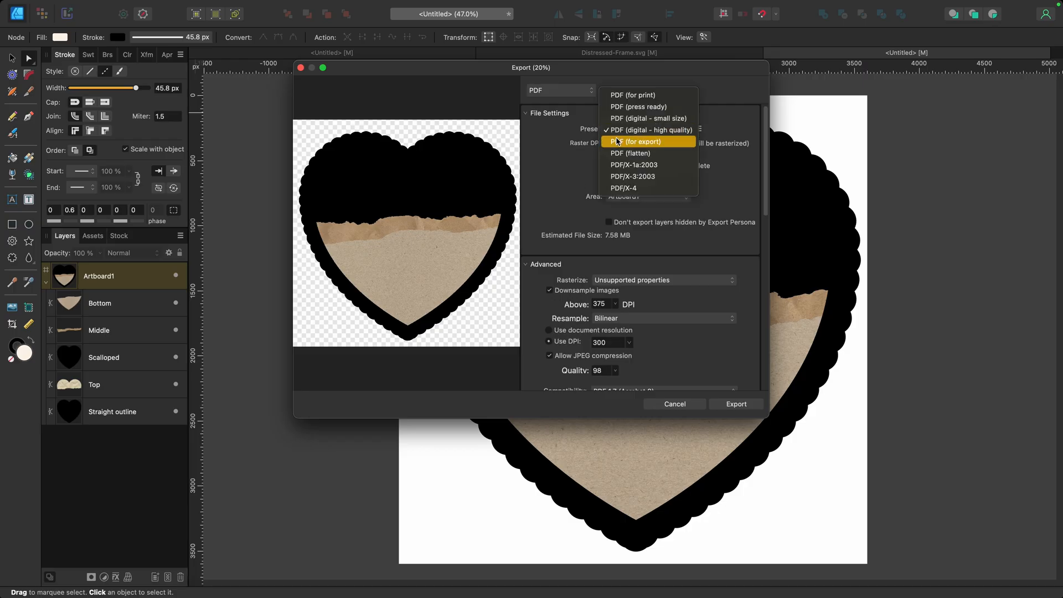
pyautogui.click(664, 135)
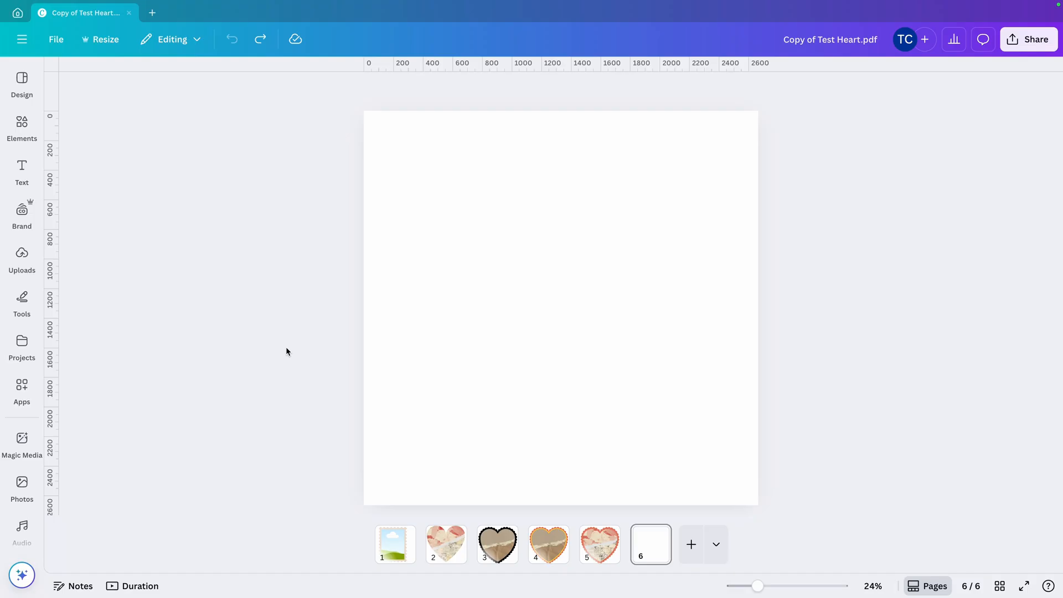
# Step: Switch to Canva, upload the exported Heart Shape Two Vector PDF and place the design on blank page 6
pyautogui.moveTo(658, 557)
pyautogui.click(18, 253)
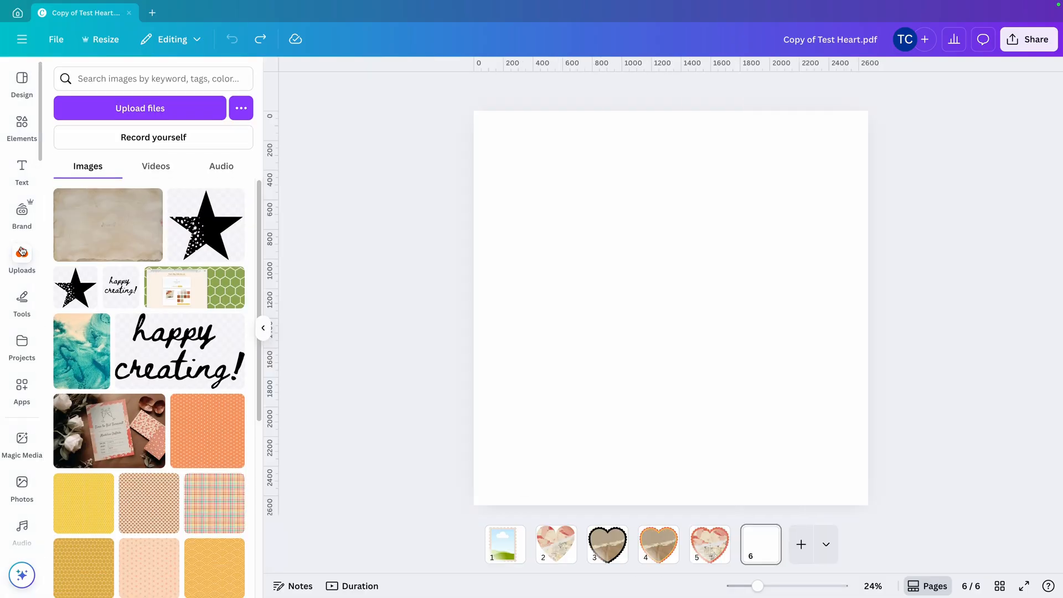
pyautogui.click(120, 118)
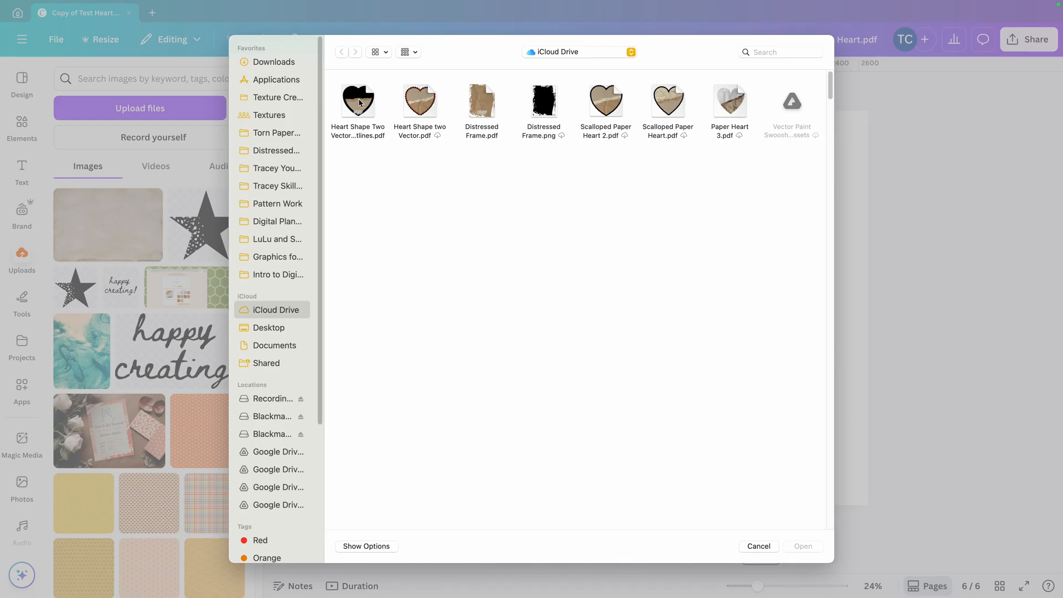
pyautogui.click(803, 546)
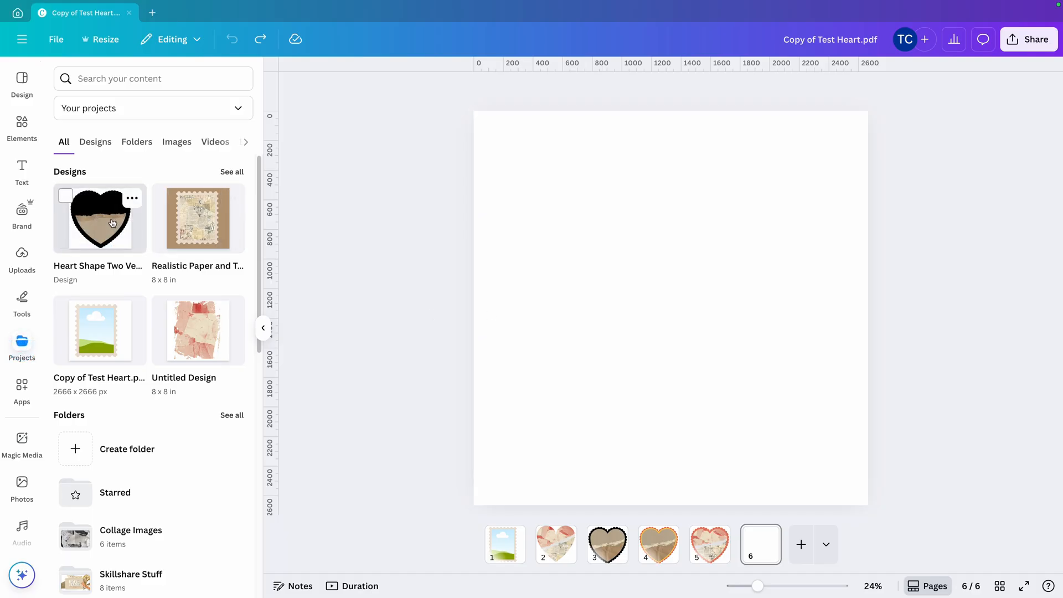
pyautogui.click(112, 222)
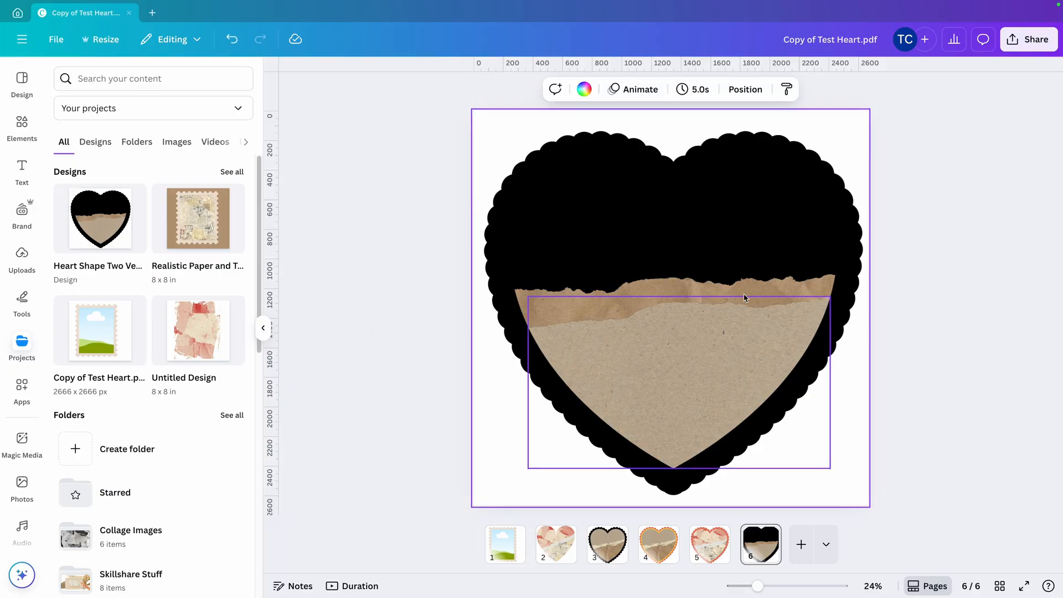
# Step: Move the scalloped black heart to the lowest position in page 6's layer stack, directly above the background
pyautogui.click(747, 245)
pyautogui.click(795, 89)
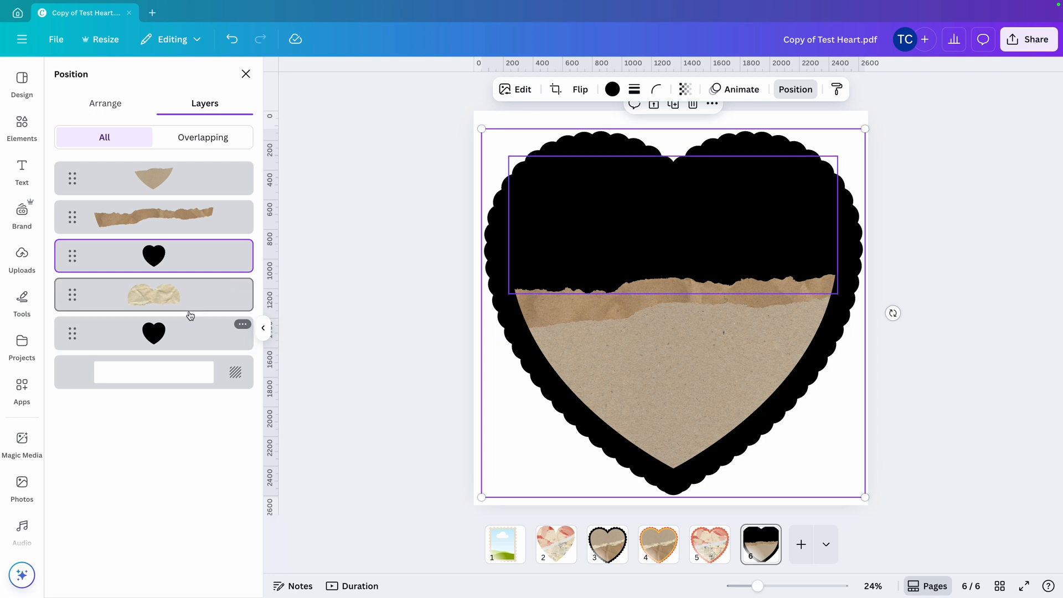
pyautogui.moveTo(186, 260); pyautogui.dragTo(189, 349)
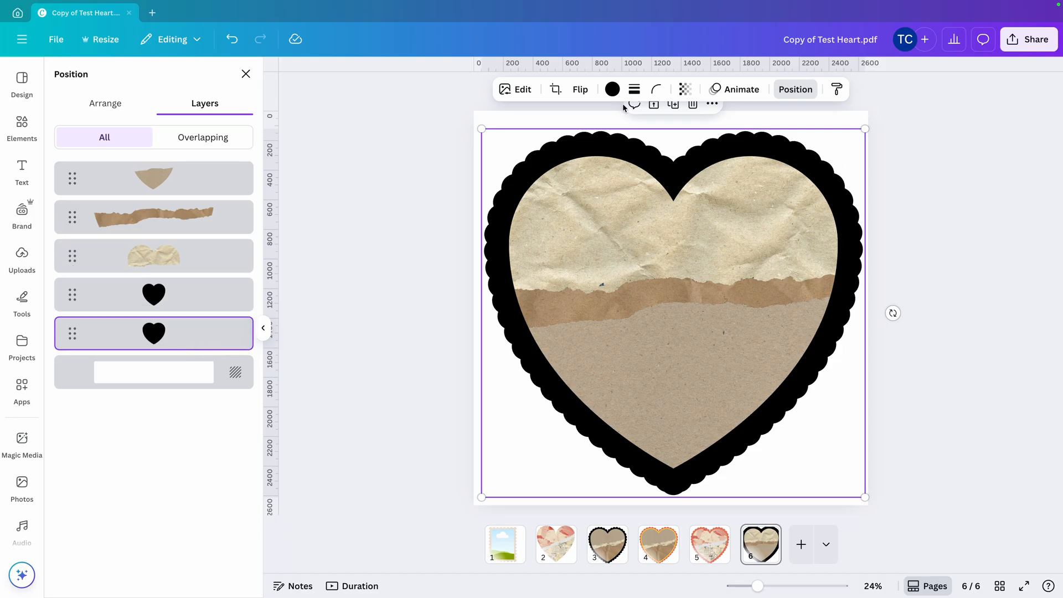
# Step: Recolor the scalloped heart with the document's coral and the straight outline heart with the Brand Kit's pale peach
pyautogui.click(612, 89)
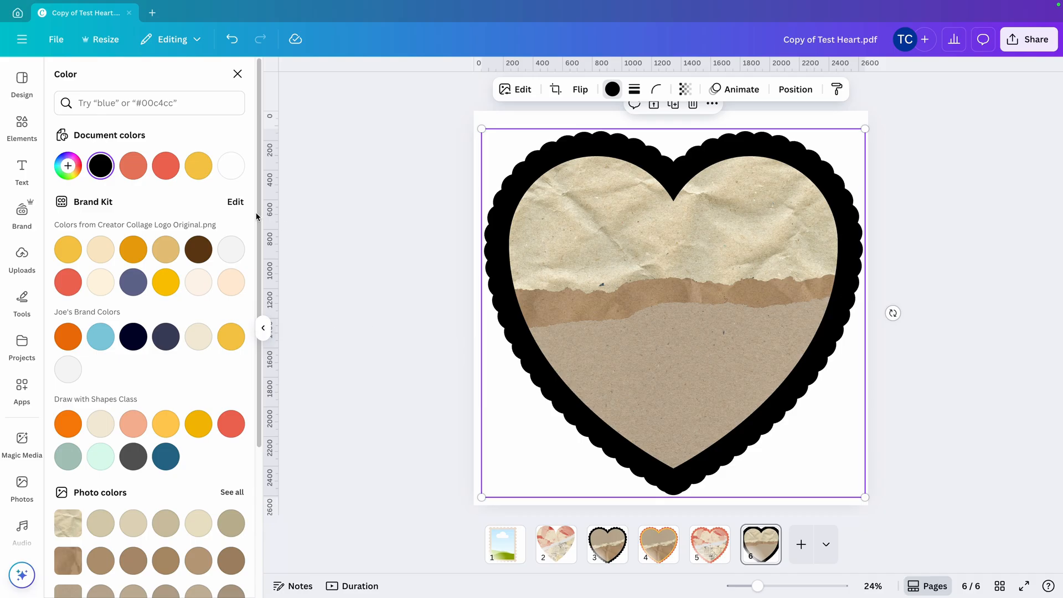
pyautogui.click(133, 165)
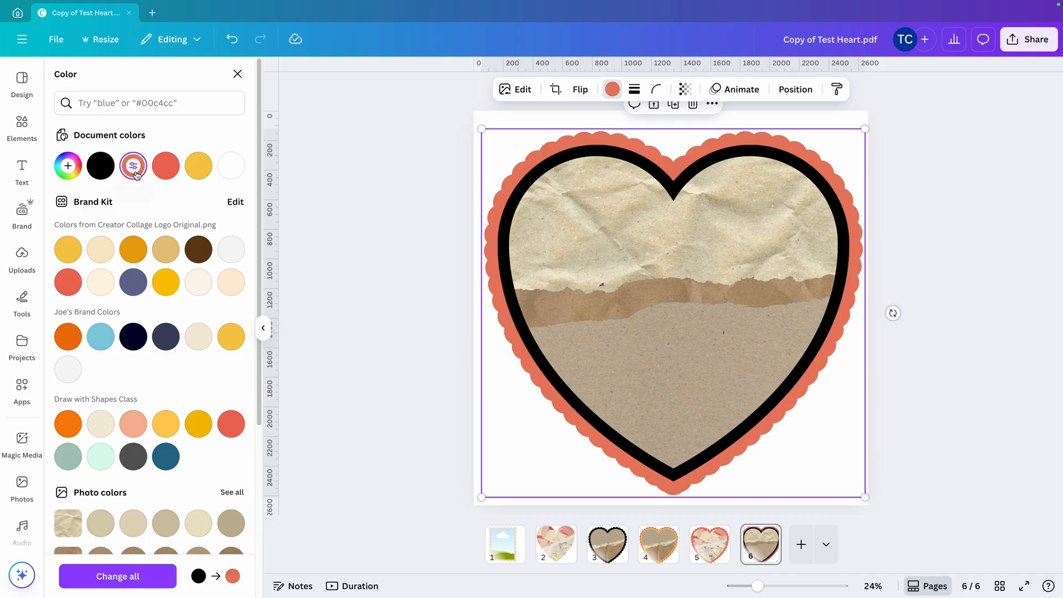
pyautogui.click(572, 156)
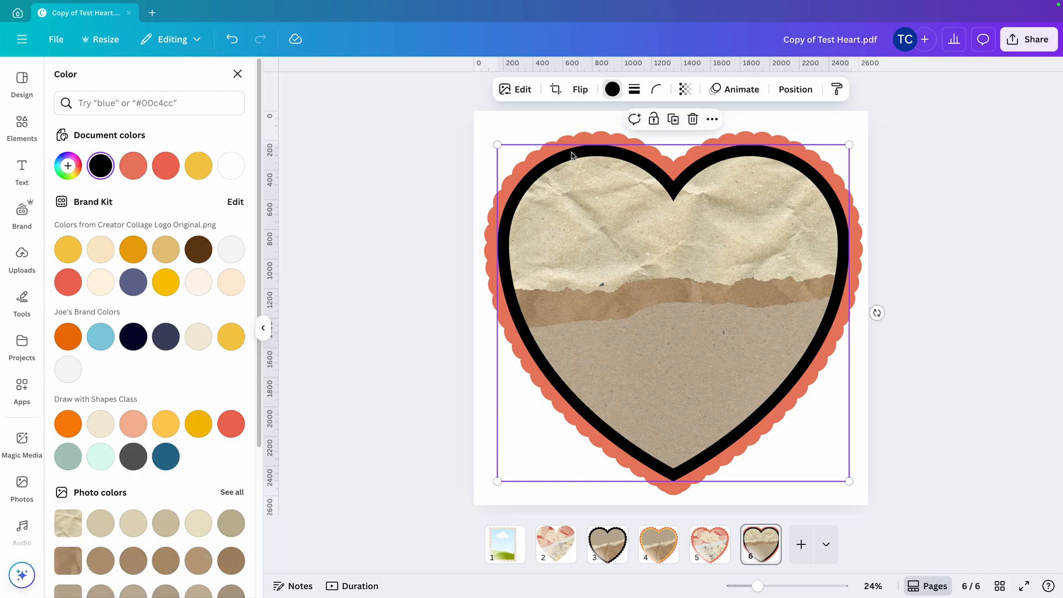
pyautogui.click(228, 284)
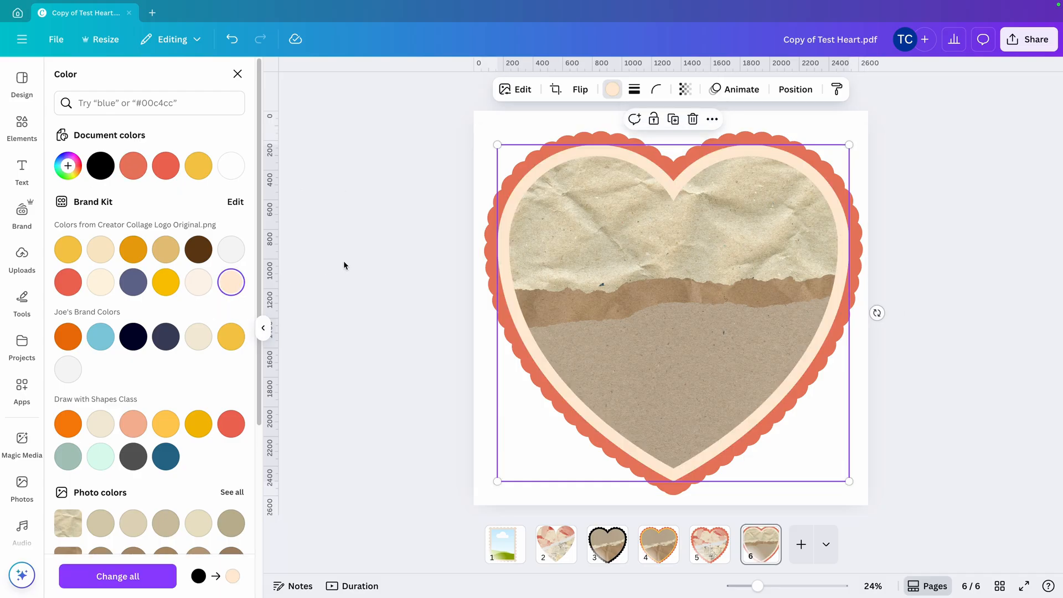
# Step: Compare page 4's heart with the recolored heart on page 6, and collapse the color options
pyautogui.click(667, 544)
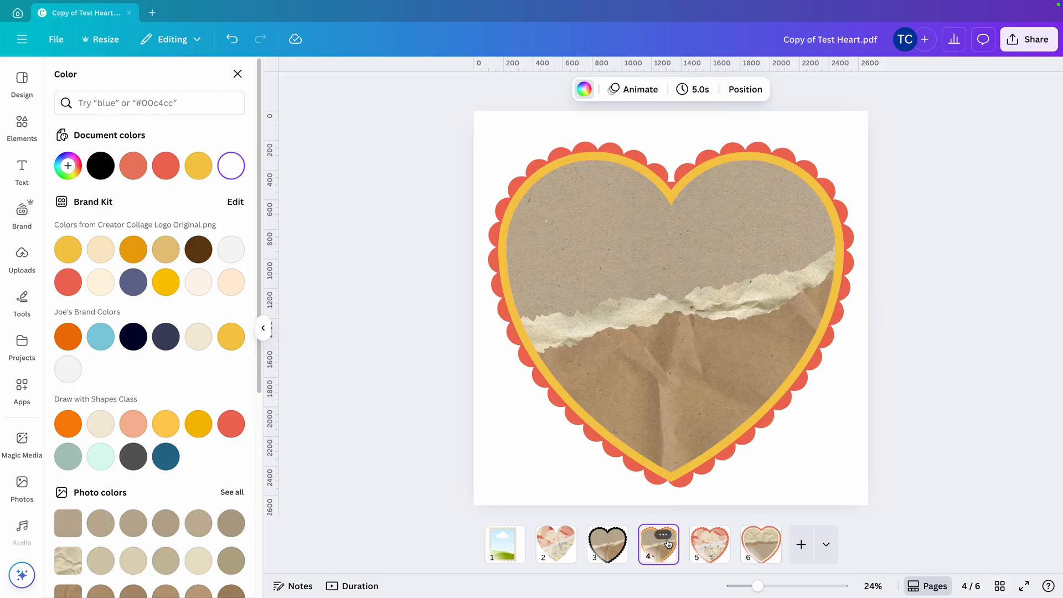
pyautogui.click(763, 543)
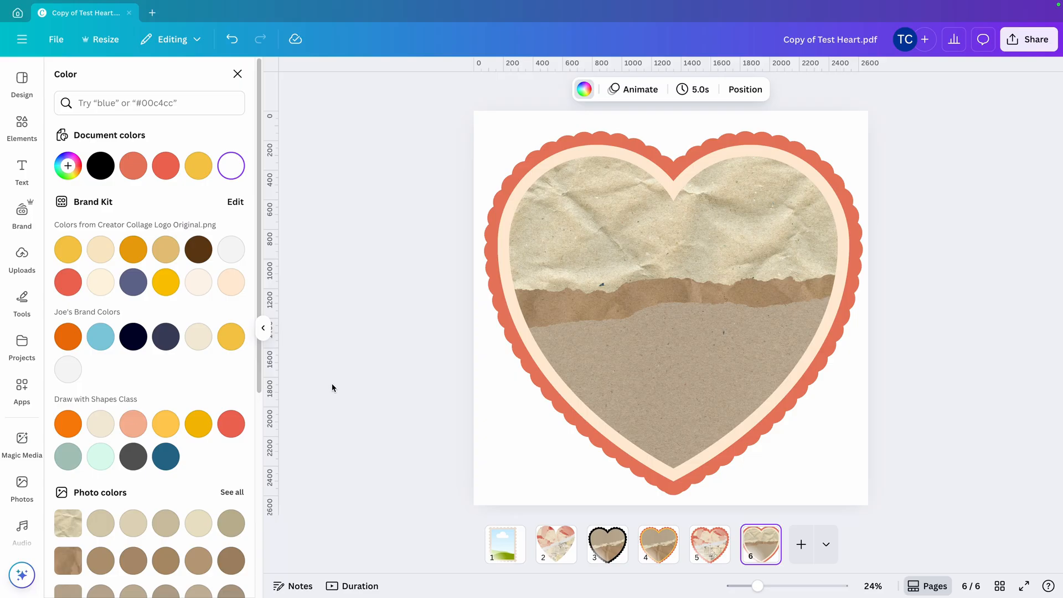
pyautogui.click(263, 328)
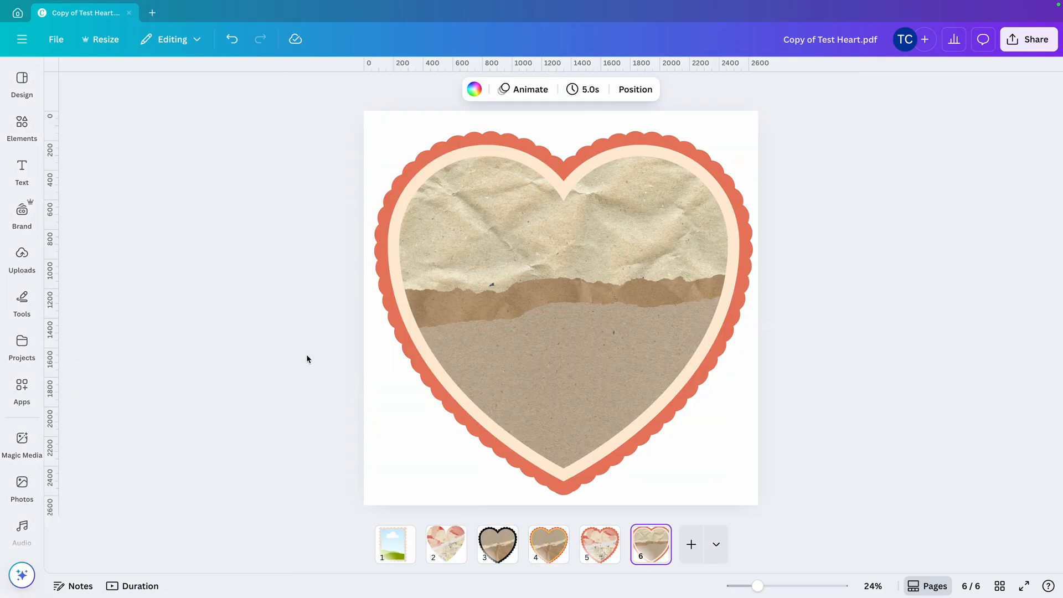
# Step: Delete only the paper images from the upper, middle and lower sections of page 6's heart, keeping their frames
pyautogui.click(479, 219)
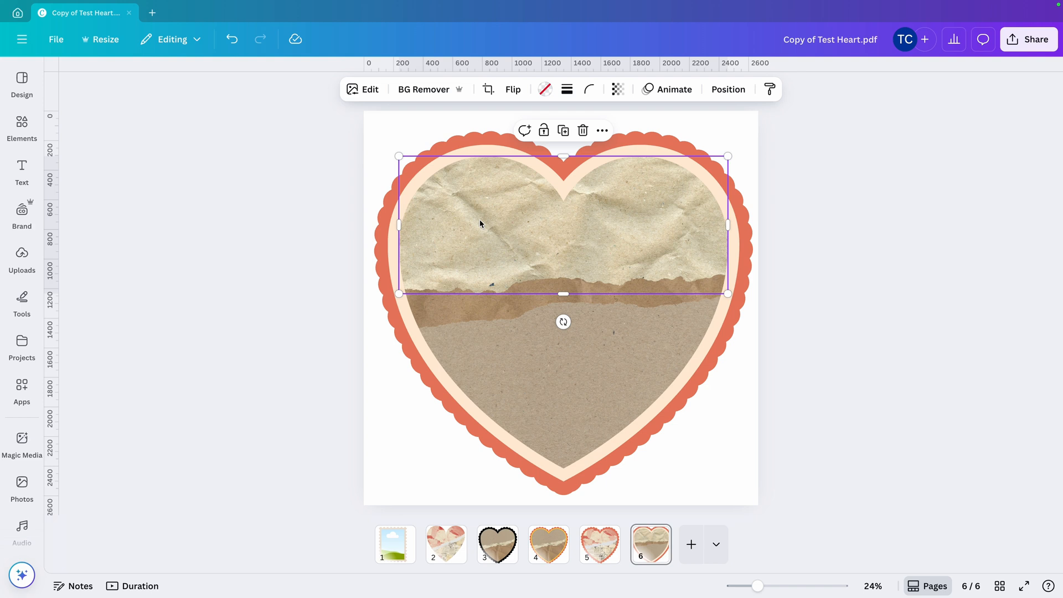
pyautogui.click(584, 132)
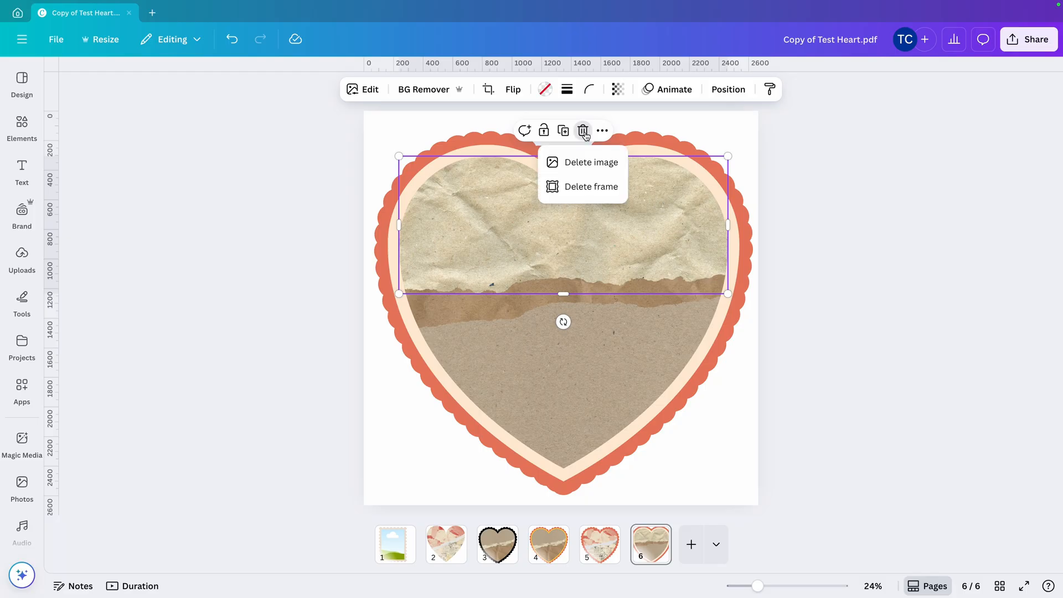
pyautogui.click(586, 162)
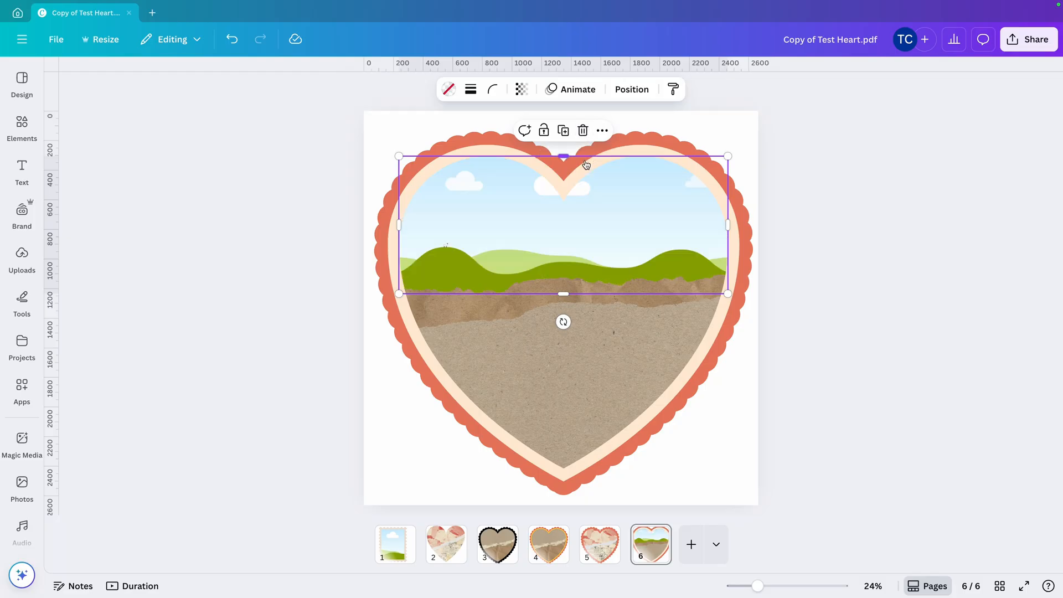
pyautogui.click(418, 318)
pyautogui.click(585, 250)
pyautogui.click(587, 280)
pyautogui.click(558, 387)
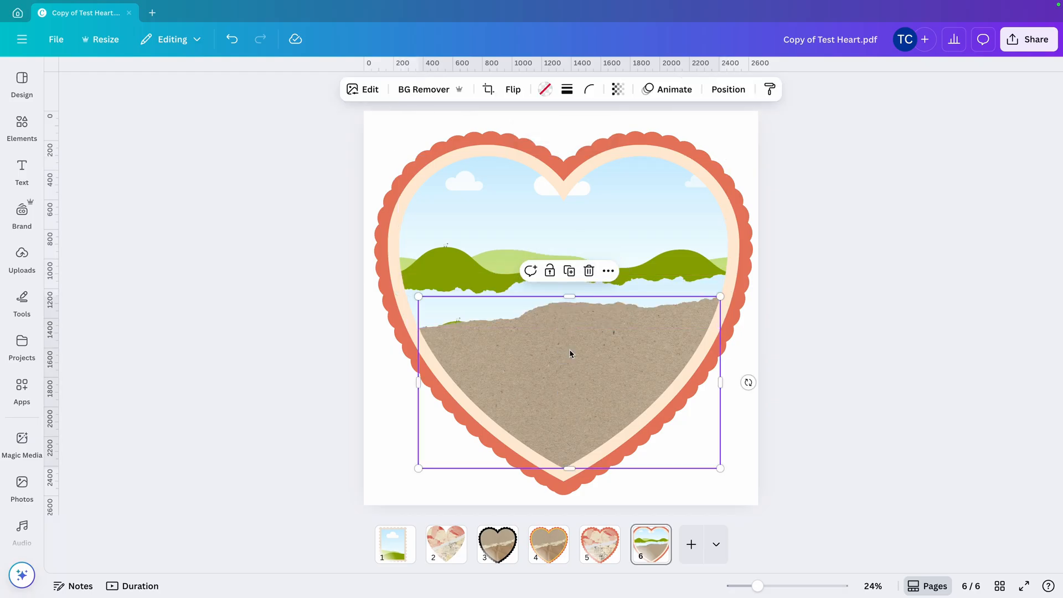
pyautogui.click(588, 270)
pyautogui.click(594, 303)
pyautogui.click(106, 451)
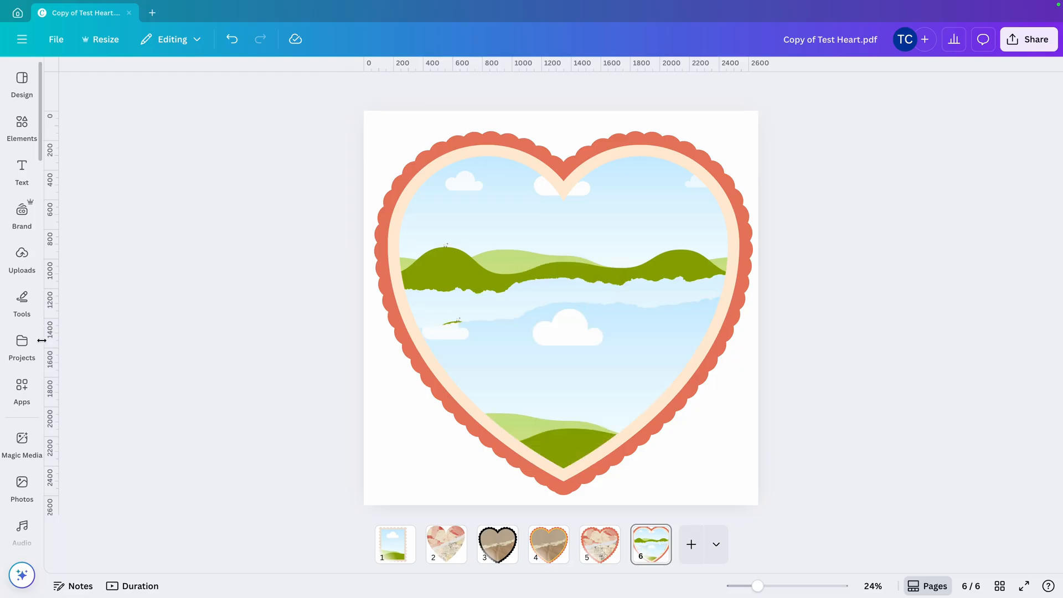
# Step: From the Collage Images folder, fill the upper frame with the gray torn-paper collage, the lower with vintage newspaper and the middle strip with white textured paper
pyautogui.click(25, 346)
pyautogui.click(101, 530)
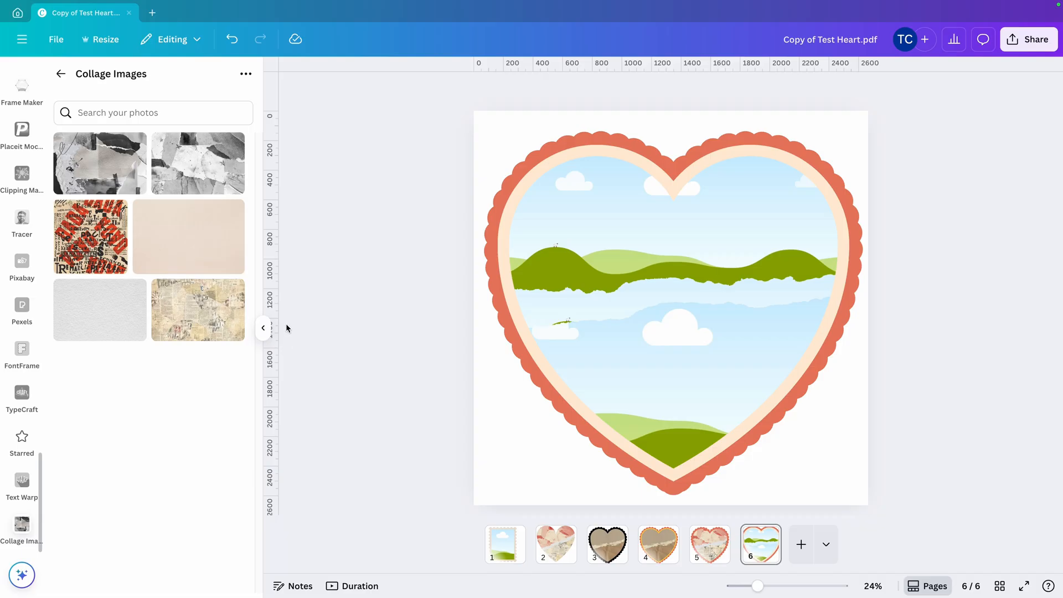
pyautogui.moveTo(210, 176); pyautogui.dragTo(562, 223)
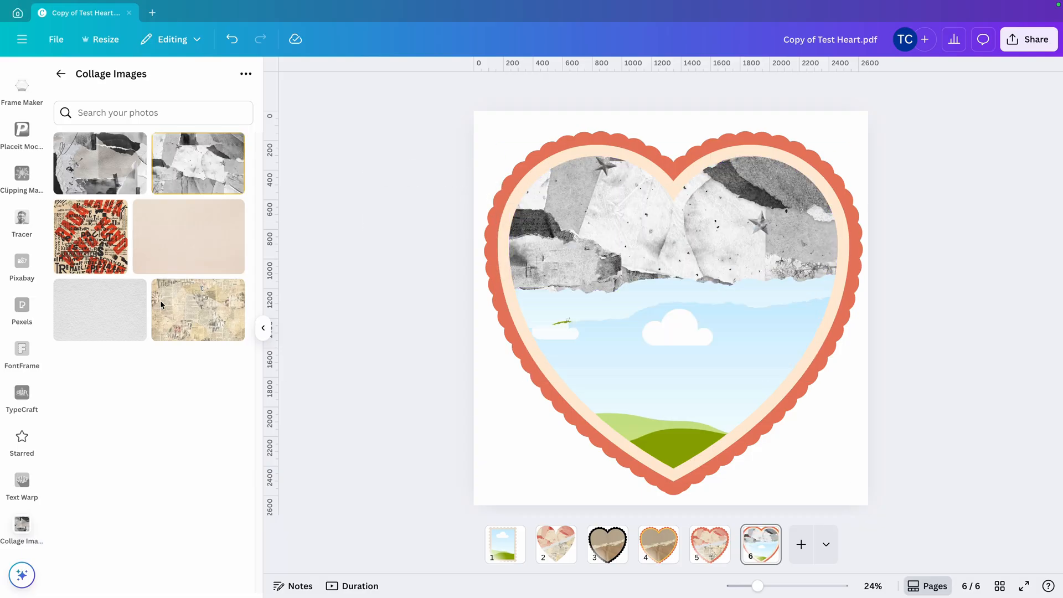
pyautogui.moveTo(212, 321); pyautogui.dragTo(614, 382)
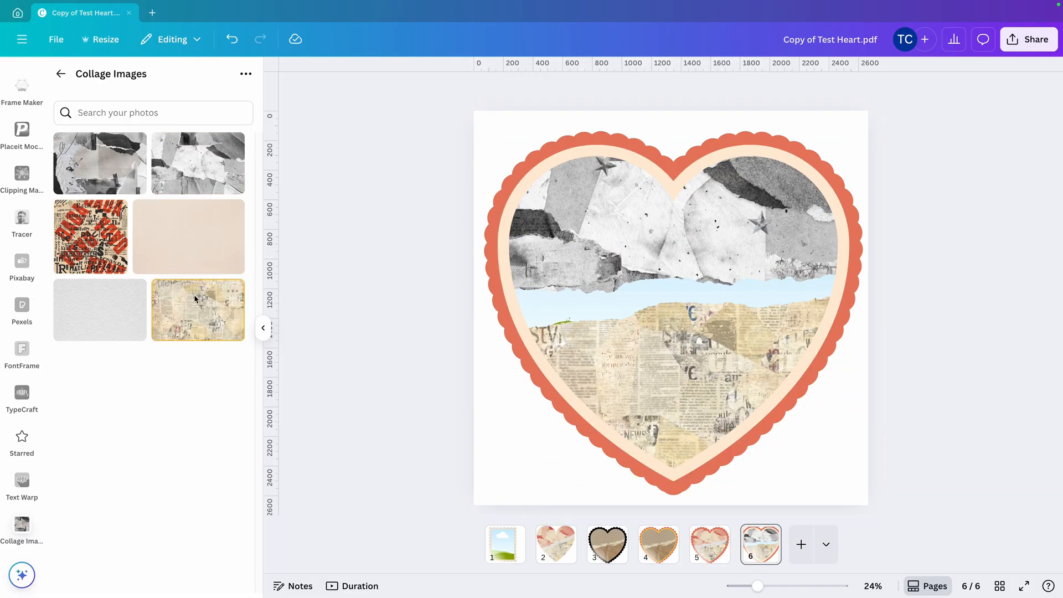
pyautogui.moveTo(86, 317); pyautogui.dragTo(526, 306)
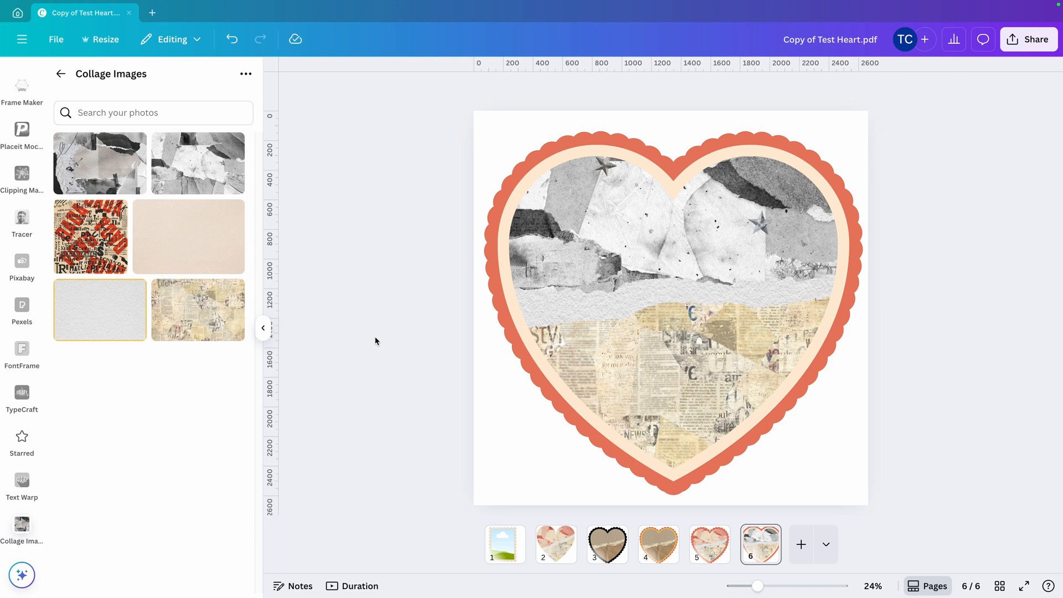
# Step: Apply the Coral duotone effect to the torn-paper collage in the heart's upper frame
pyautogui.click(577, 237)
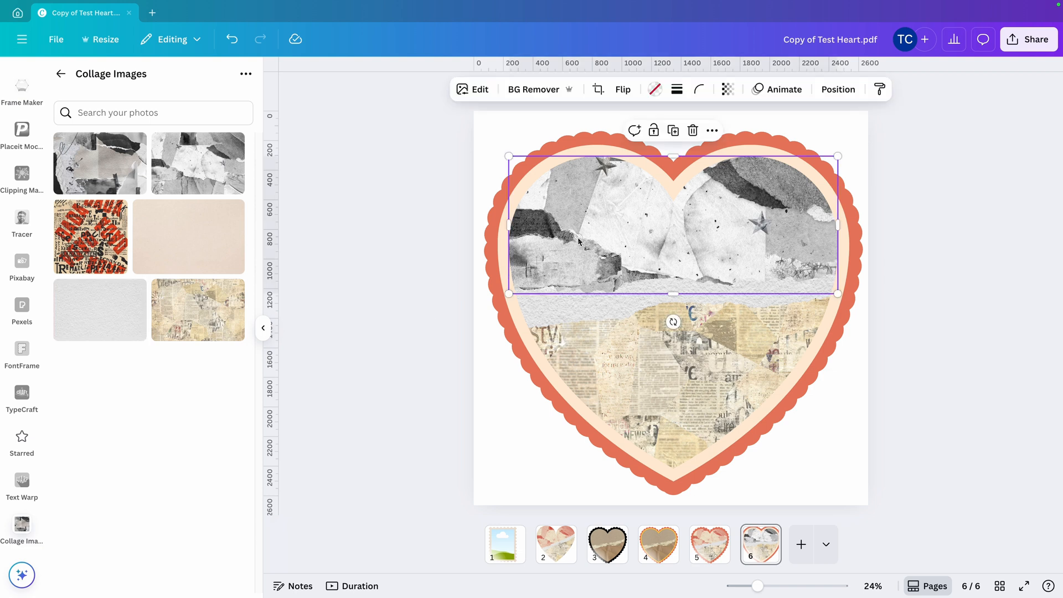
pyautogui.click(480, 90)
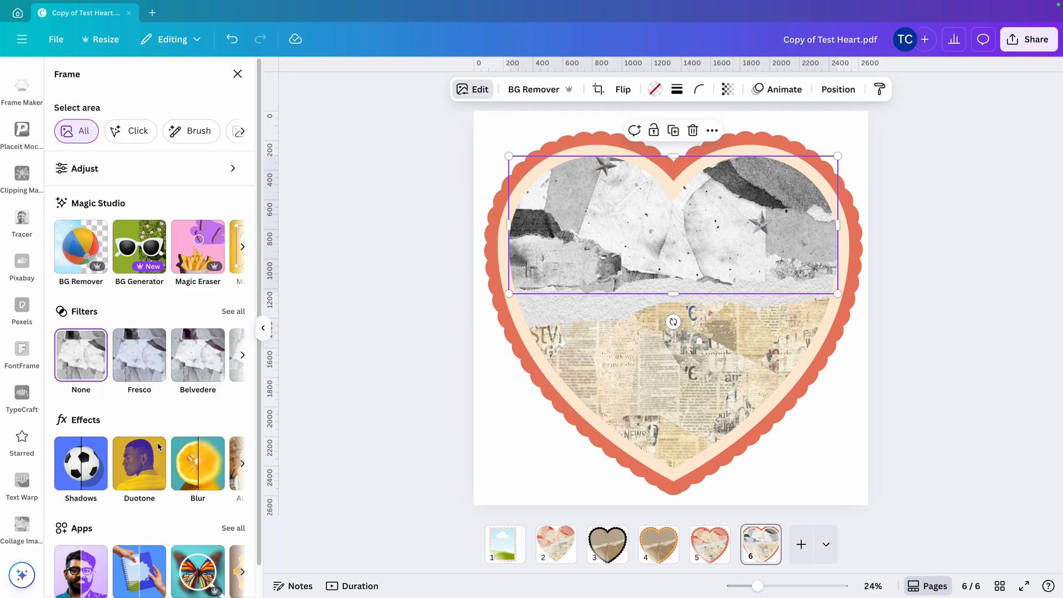
pyautogui.click(147, 477)
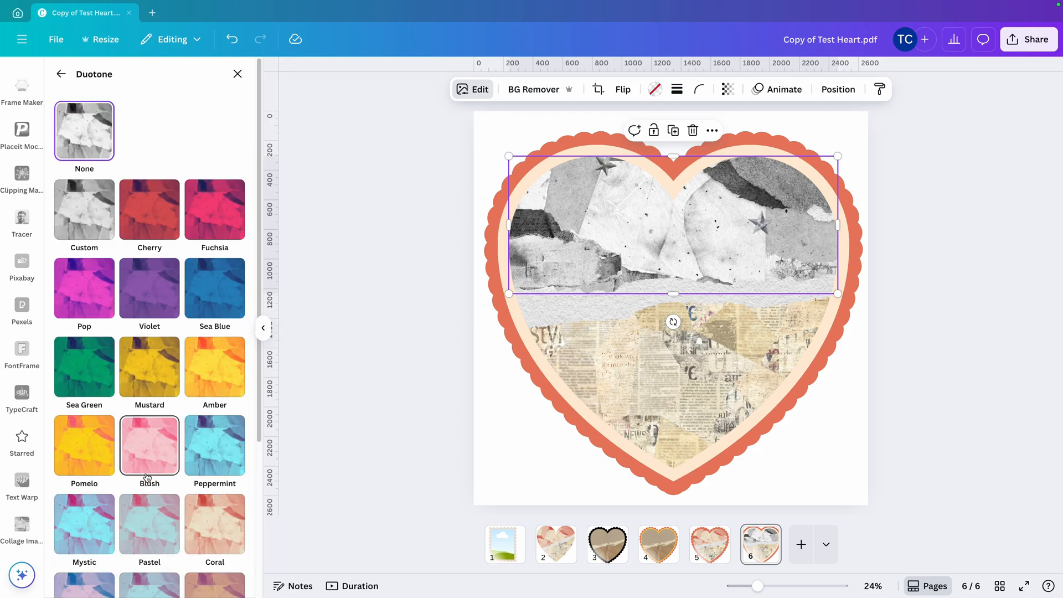
pyautogui.click(205, 533)
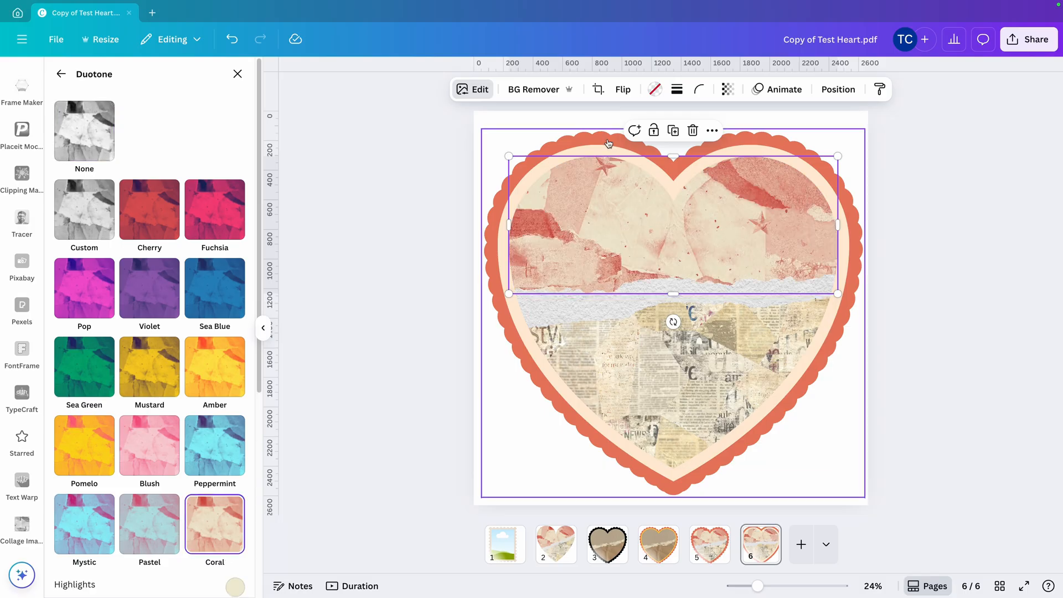
# Step: Slightly increase a Texture adjustment on the newspaper image in the heart's lower frame, and deselect it
pyautogui.click(632, 351)
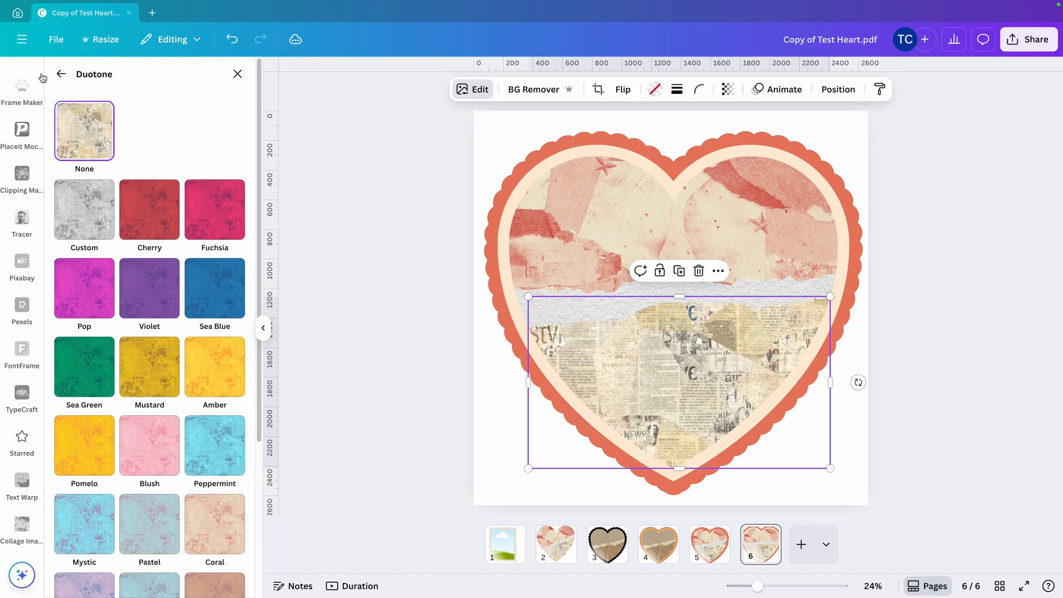
pyautogui.click(60, 75)
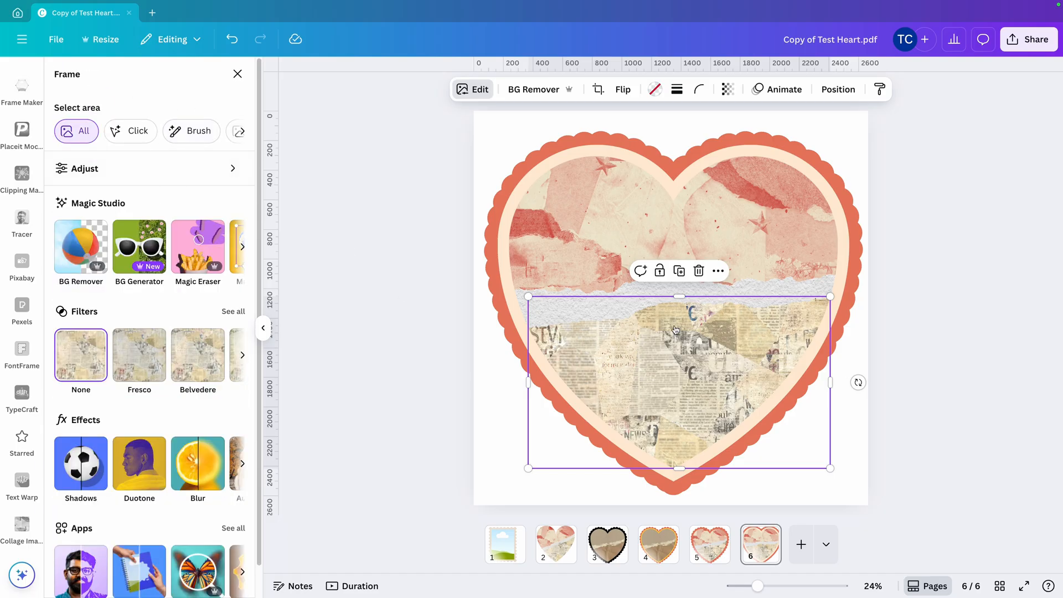
pyautogui.click(101, 170)
pyautogui.scroll(-7, 204, 381)
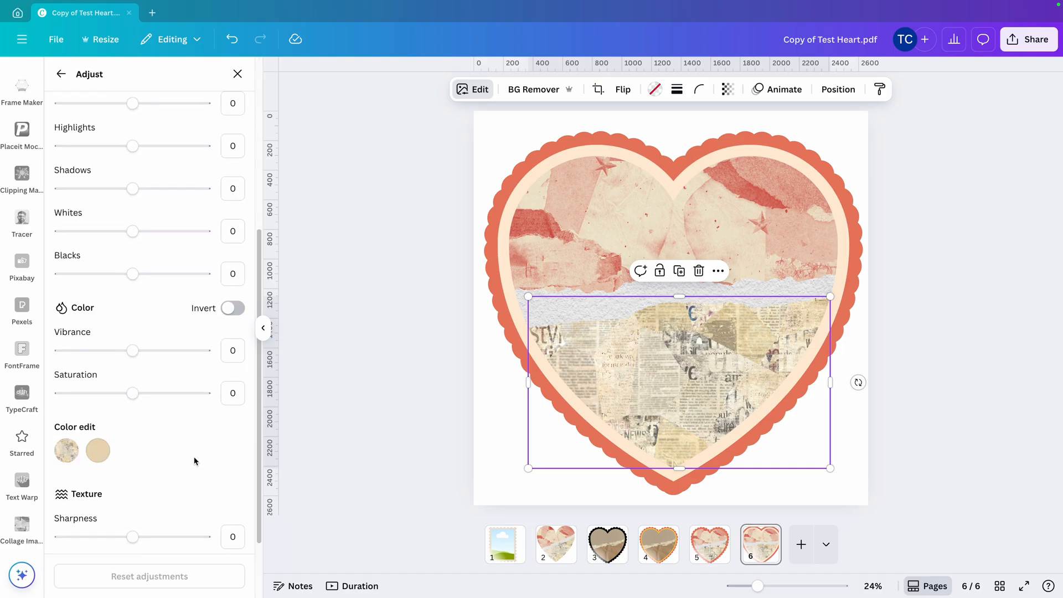
pyautogui.moveTo(133, 488); pyautogui.dragTo(150, 488)
pyautogui.click(972, 450)
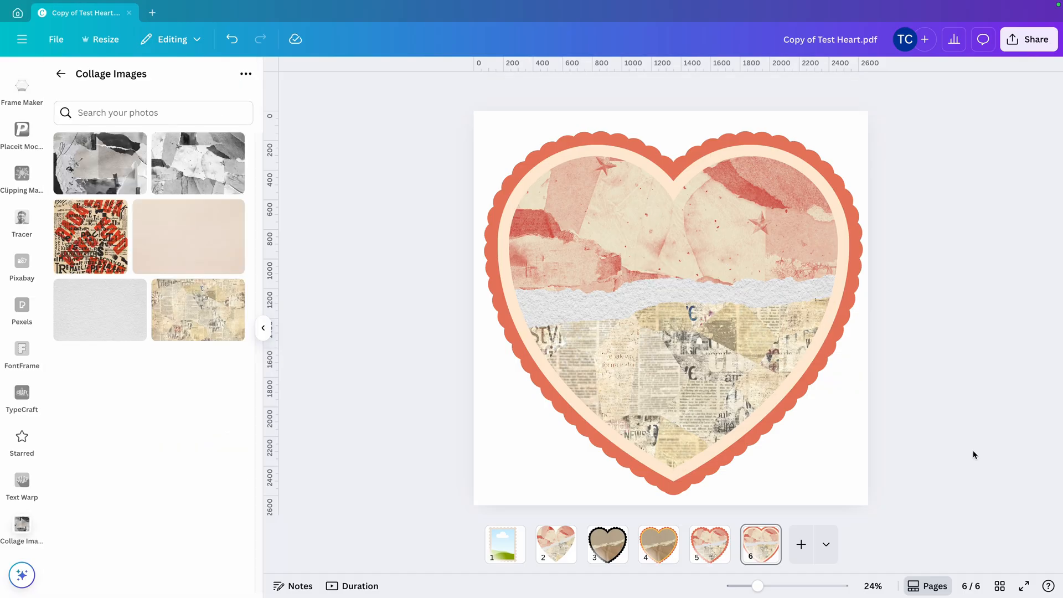